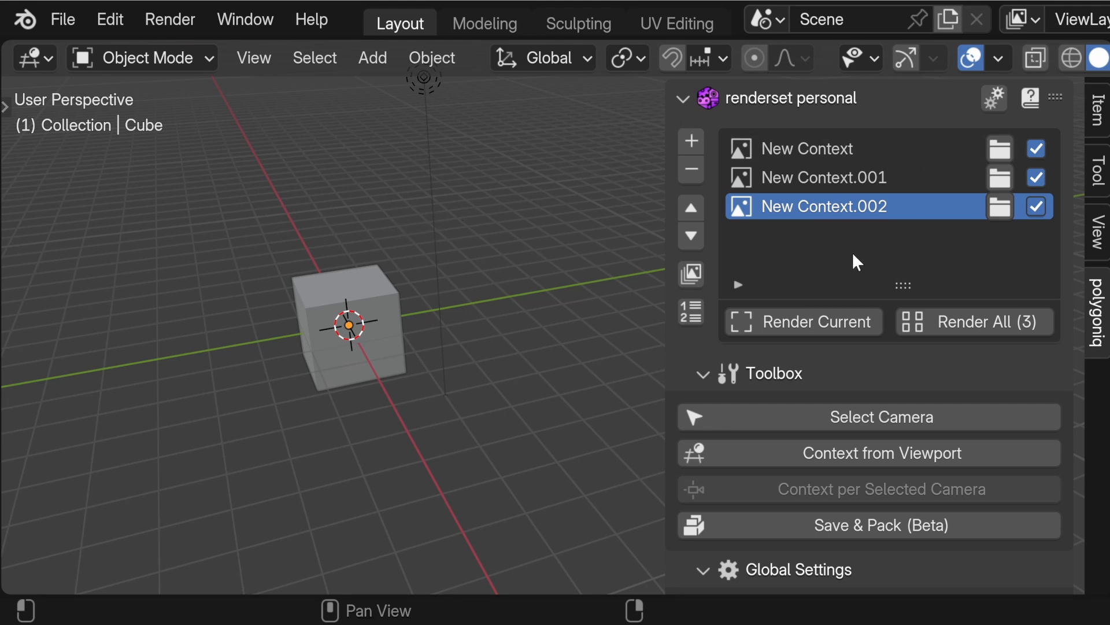
Step: Review the renderset add-on preferences for output folder, filenames and the Copy output file post render action, and close them
click(990, 102)
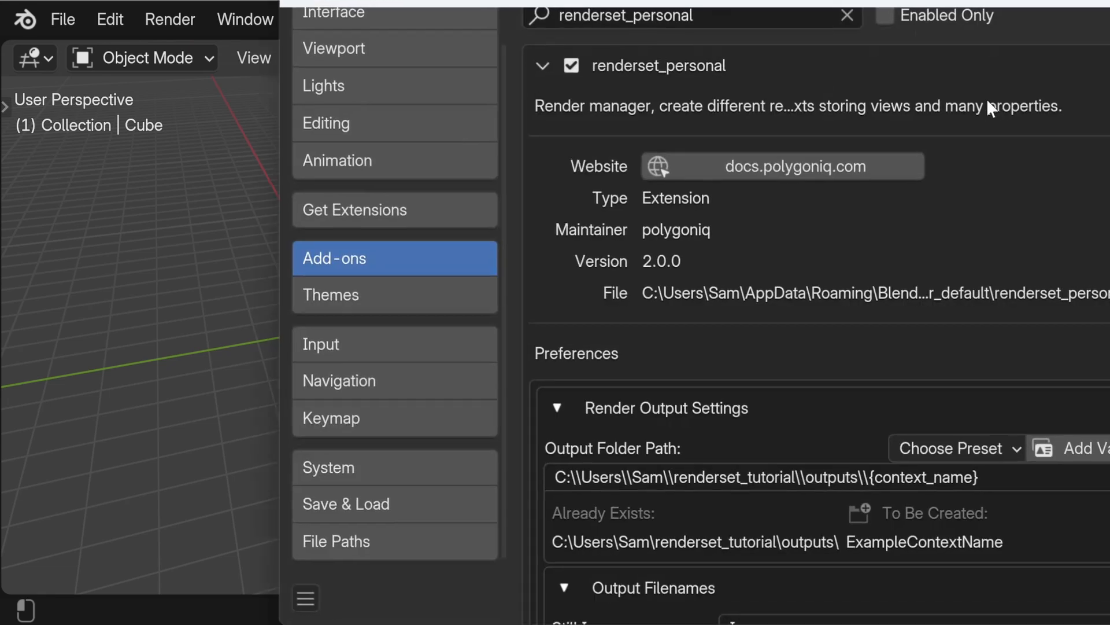
drag(973, 3, 710, 27)
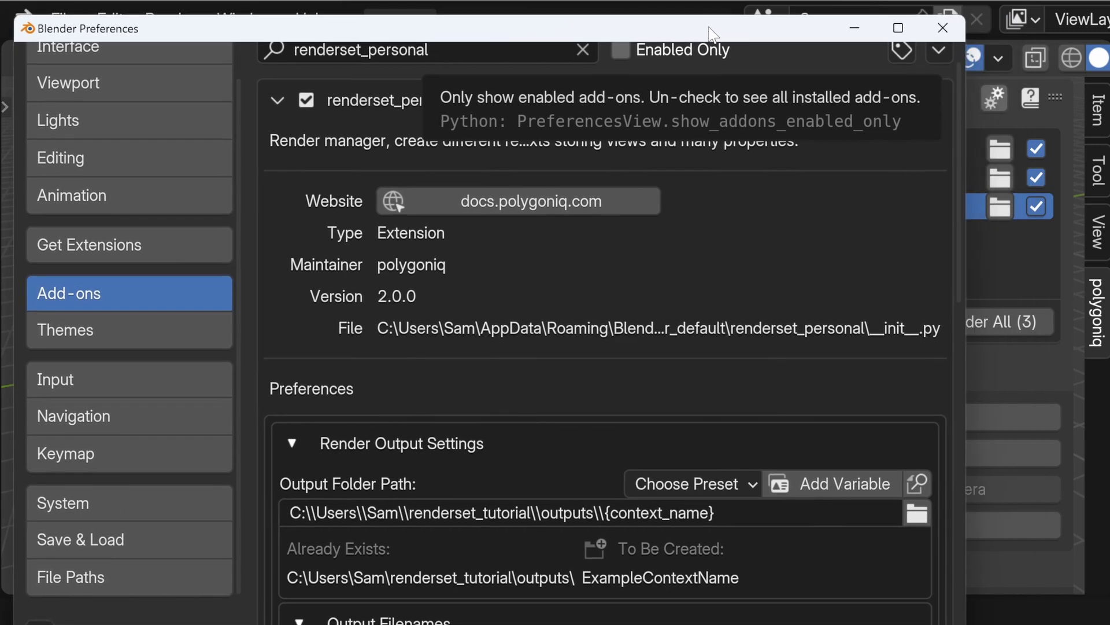
scroll(625, 262, down, 10)
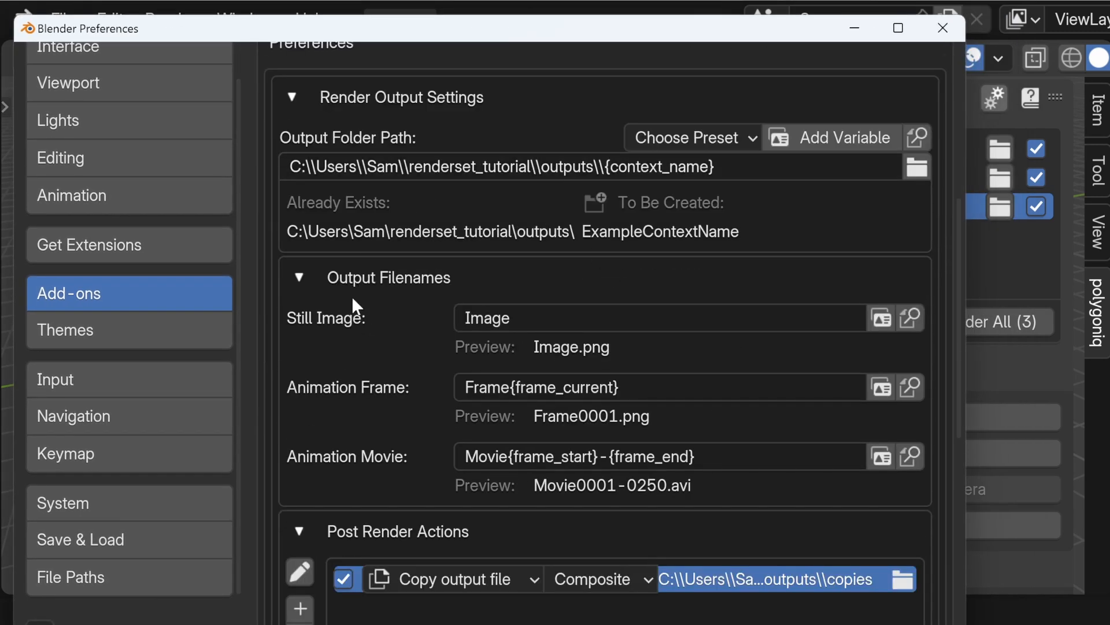
scroll(585, 450, down, 2)
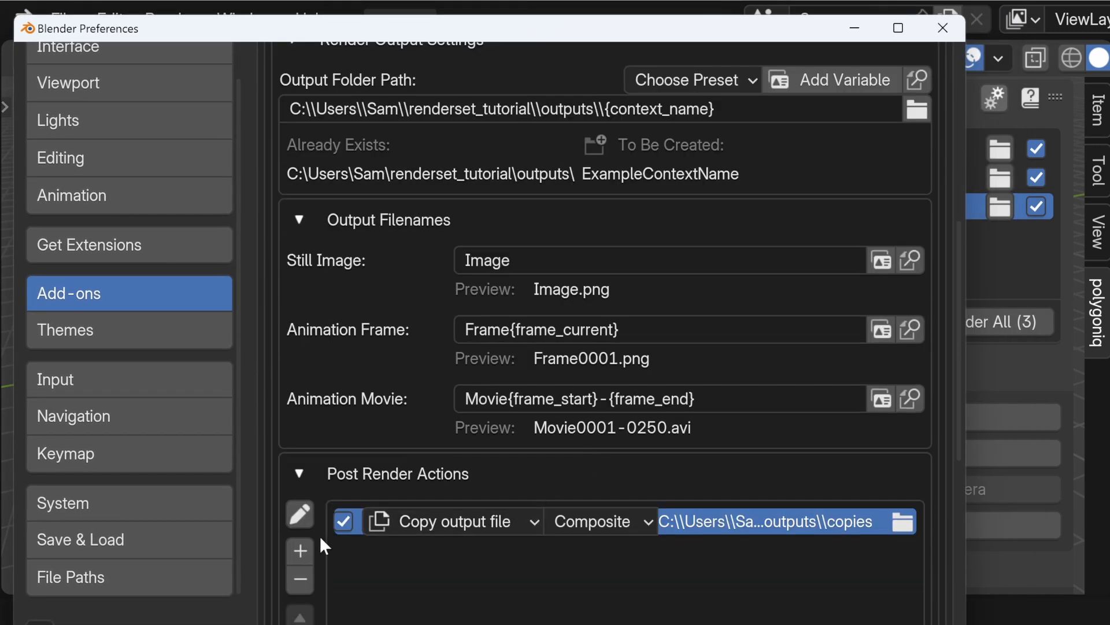
click(298, 514)
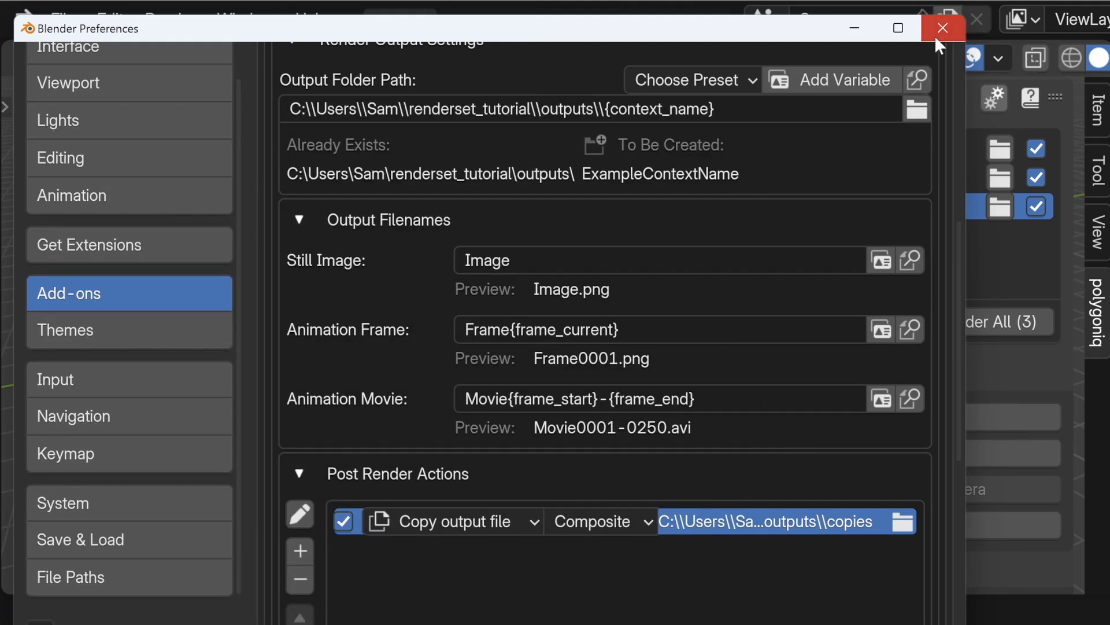
click(941, 28)
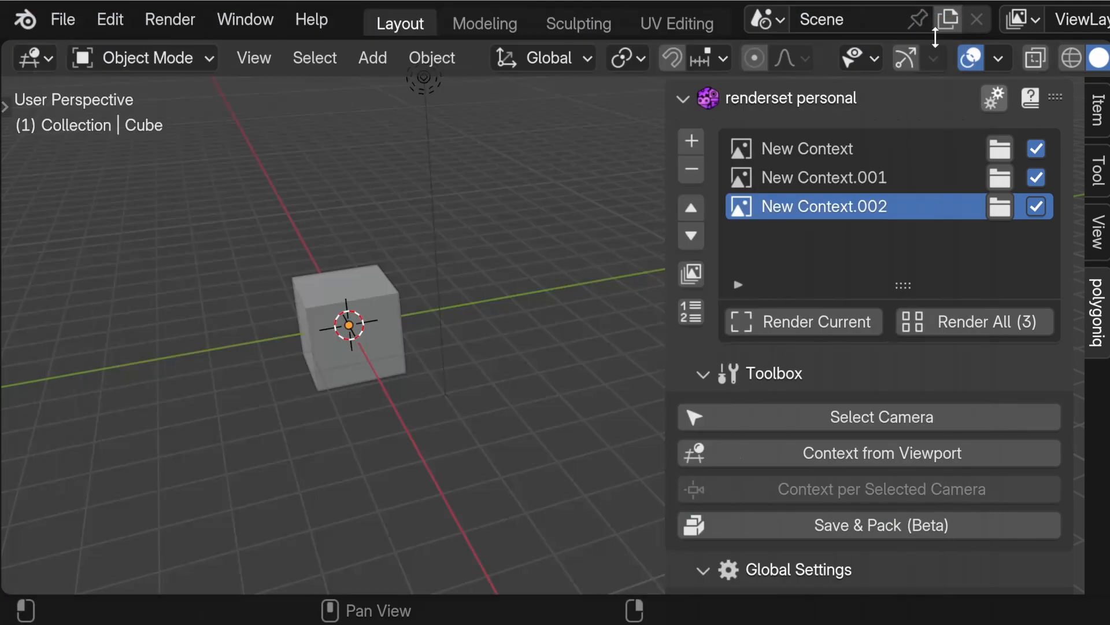
Step: Render all three contexts and open the outputs folder that holds their results
click(939, 318)
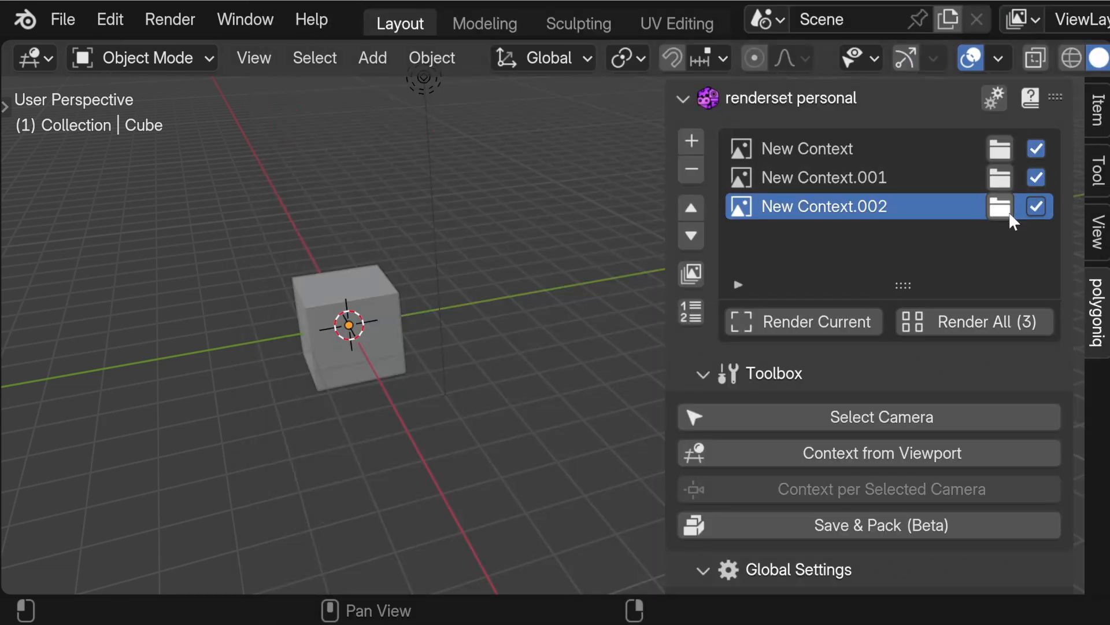
click(1009, 212)
click(591, 167)
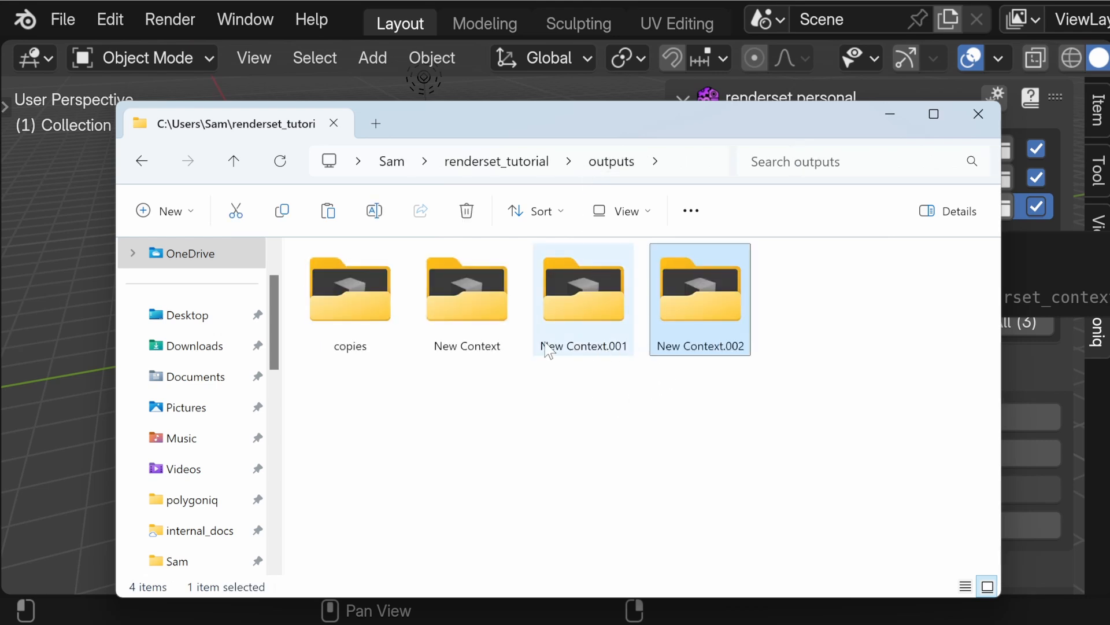
Step: Inspect the contents of the New Context and copies folders and return to the outputs folder
double_click(472, 359)
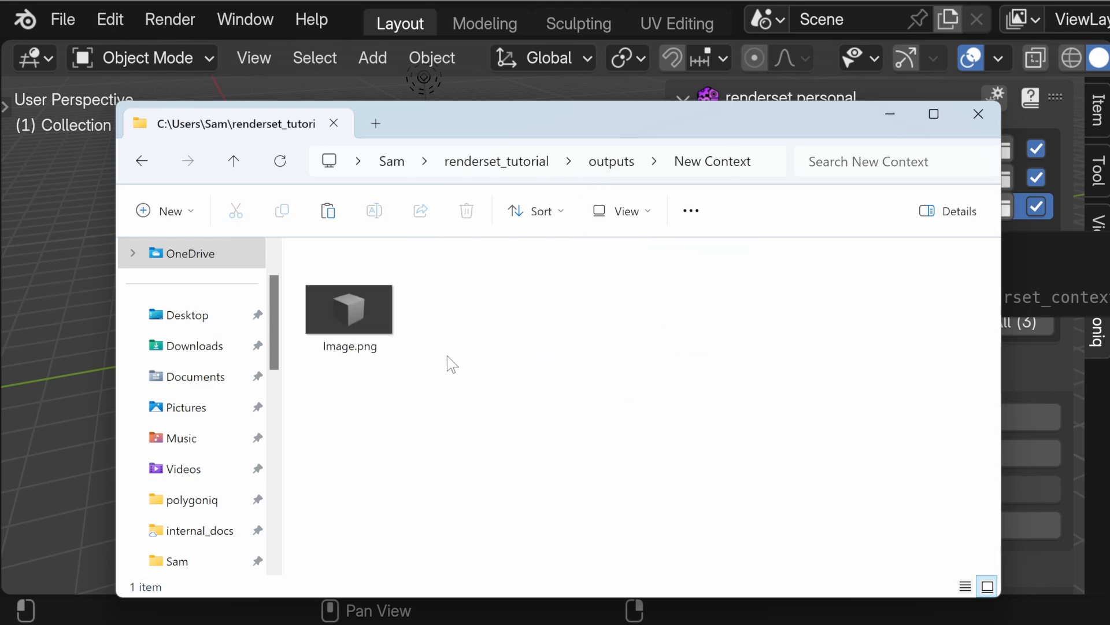
click(603, 166)
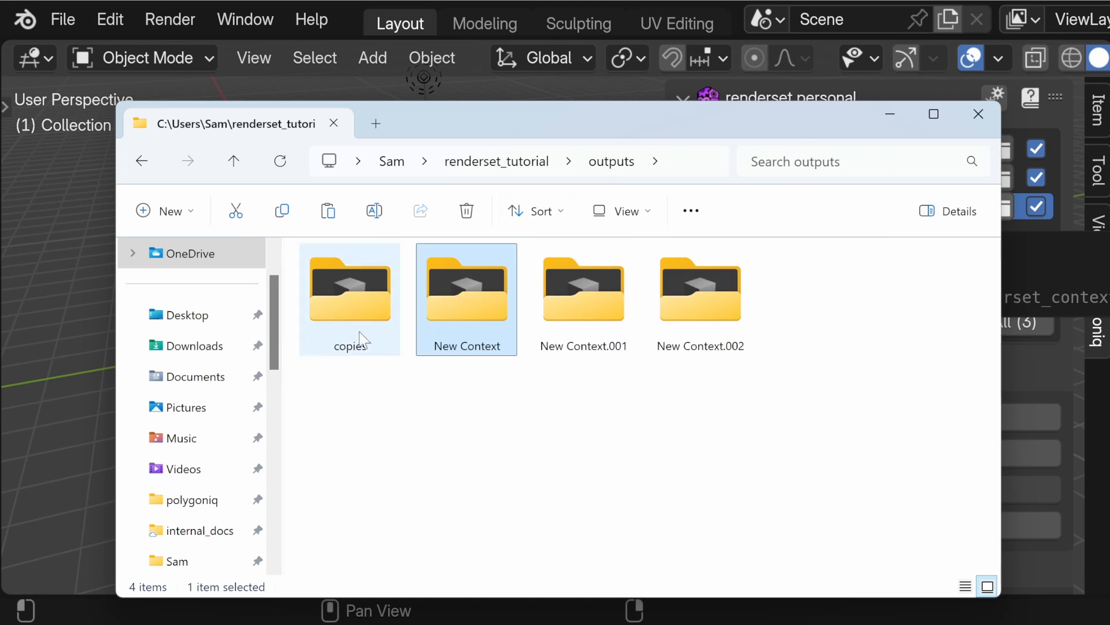
double_click(350, 312)
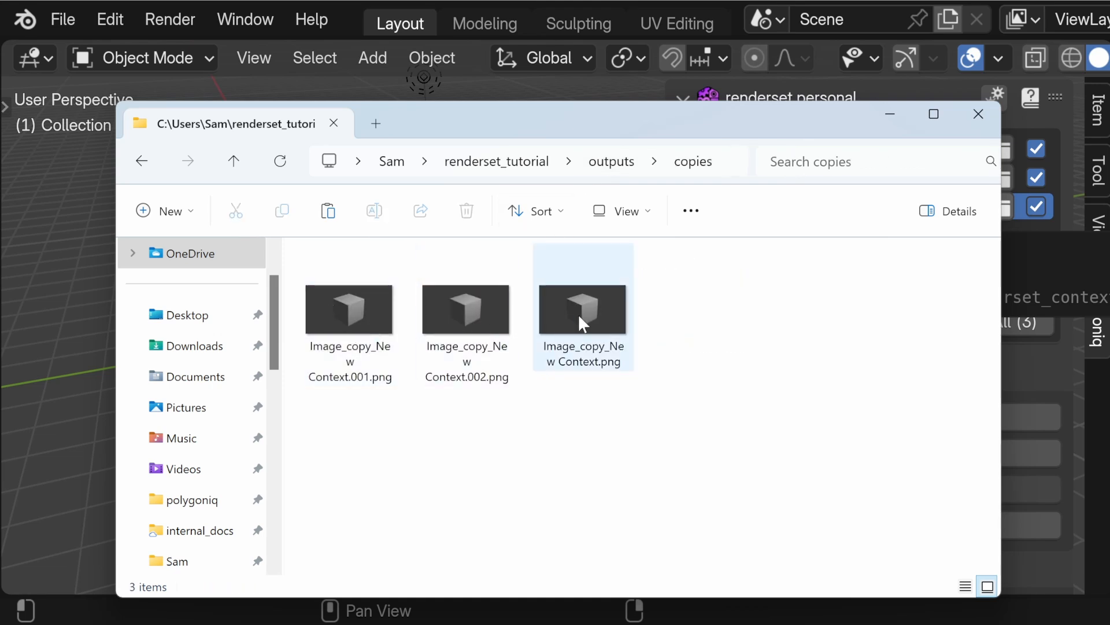
click(612, 162)
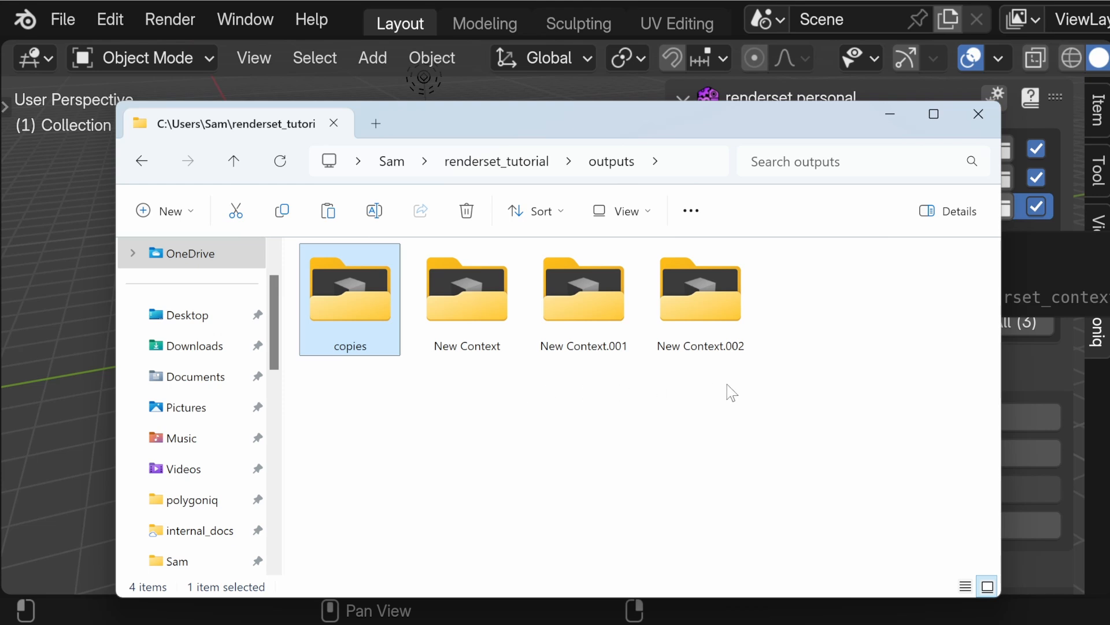
Step: Delete the copies, New Context, New Context.001 and New Context.002 folders from outputs and return to Blender
drag(773, 394, 364, 305)
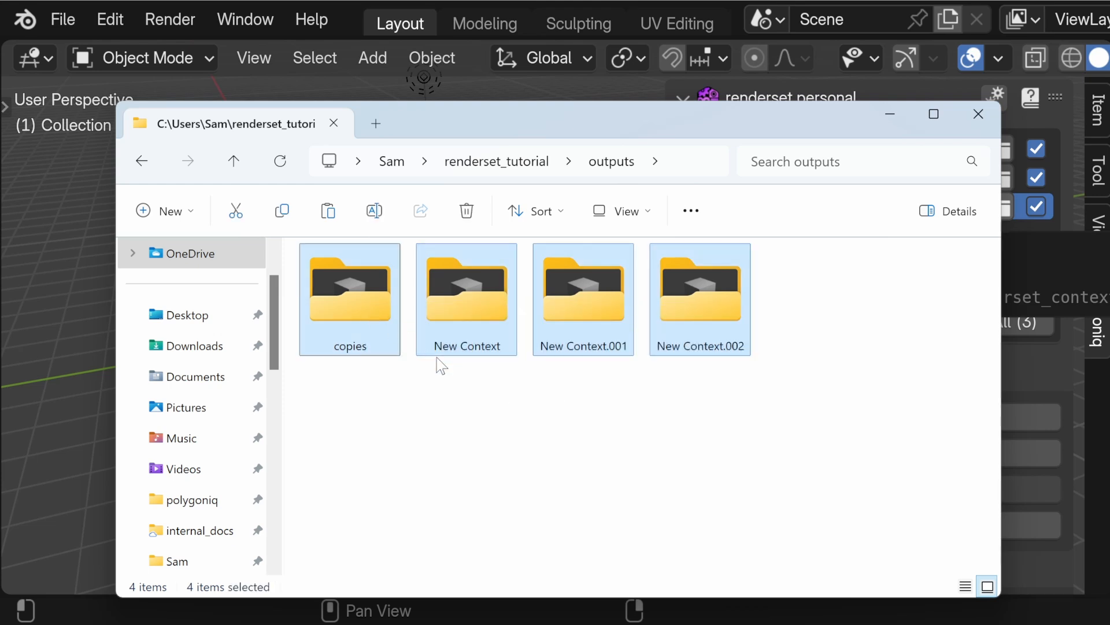
key(Delete)
click(69, 352)
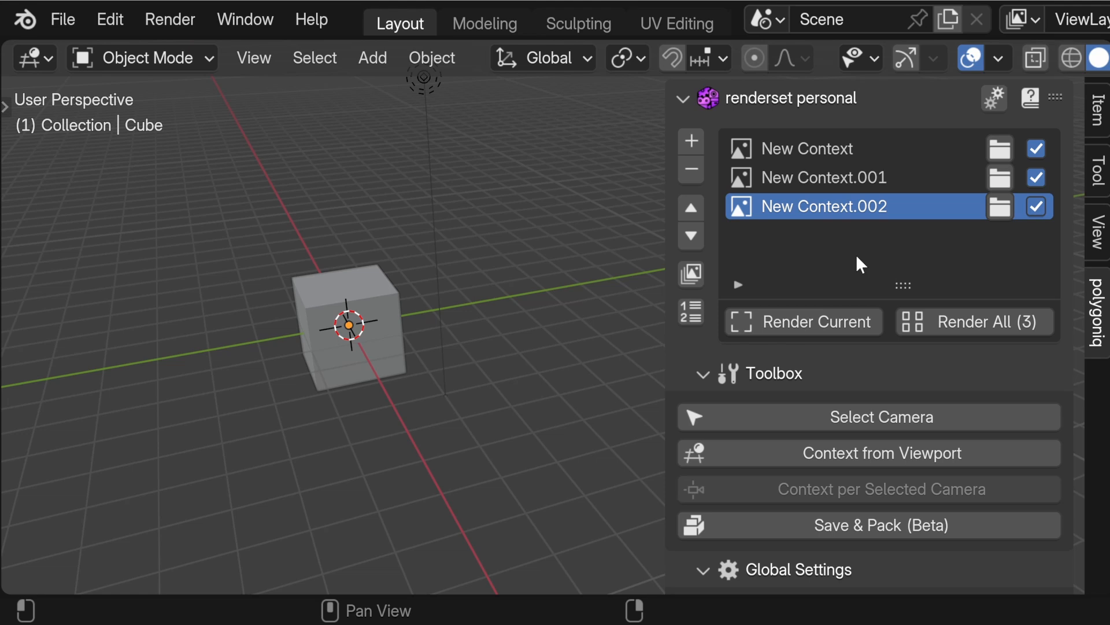
Step: Unlock the Output Folder, Output Filenames and Post Render Actions overrides in the settings of New Context.002
scroll(856, 258, down, 20)
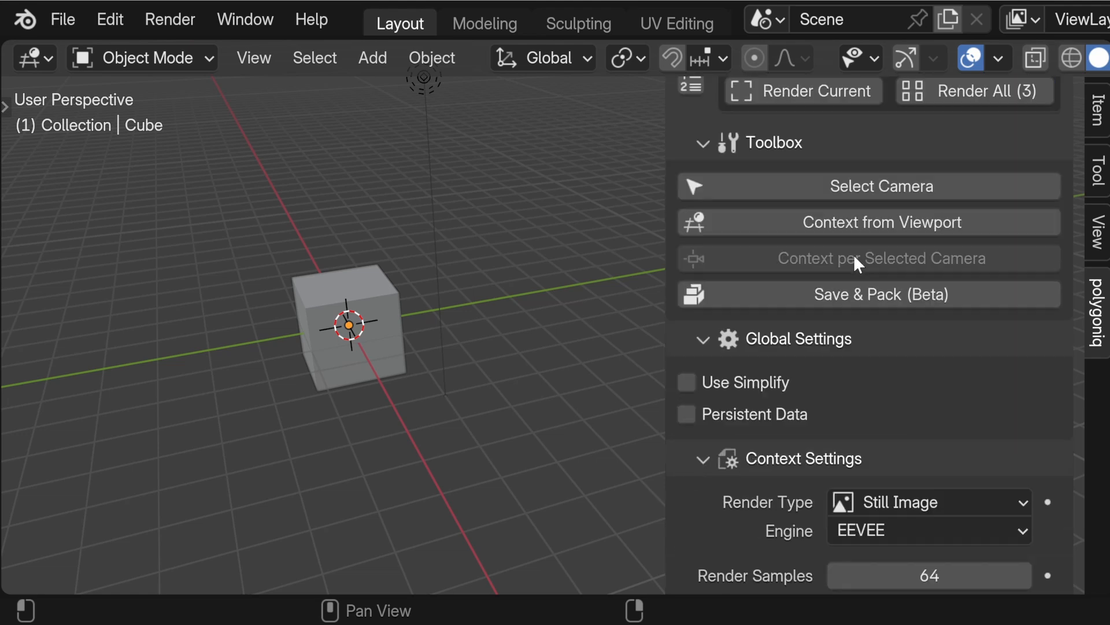
scroll(851, 257, down, 10)
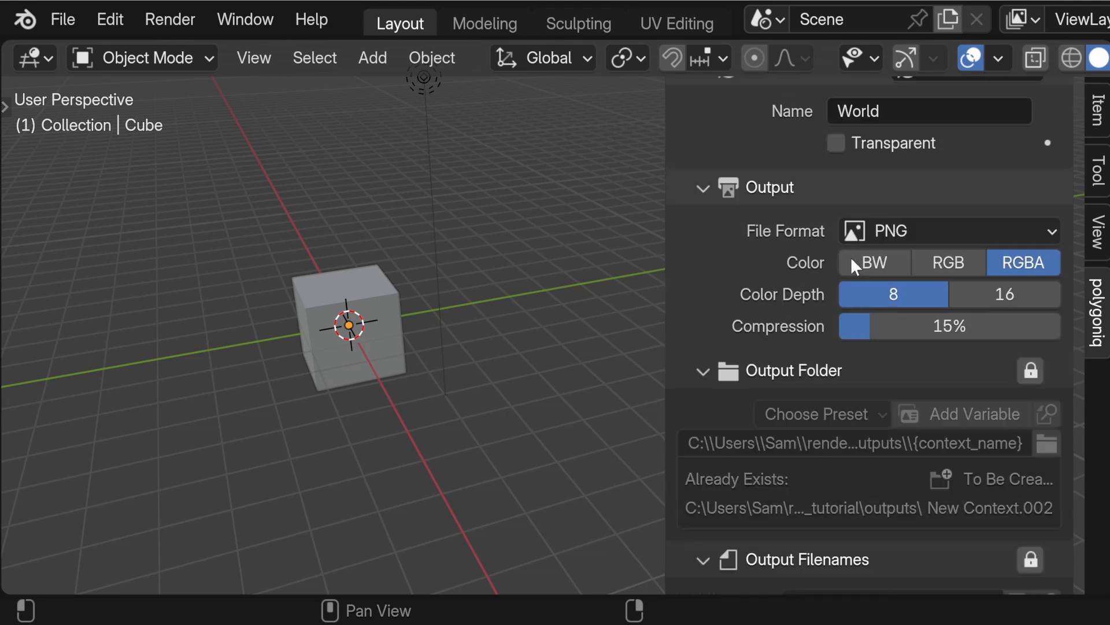
scroll(804, 272, down, 5)
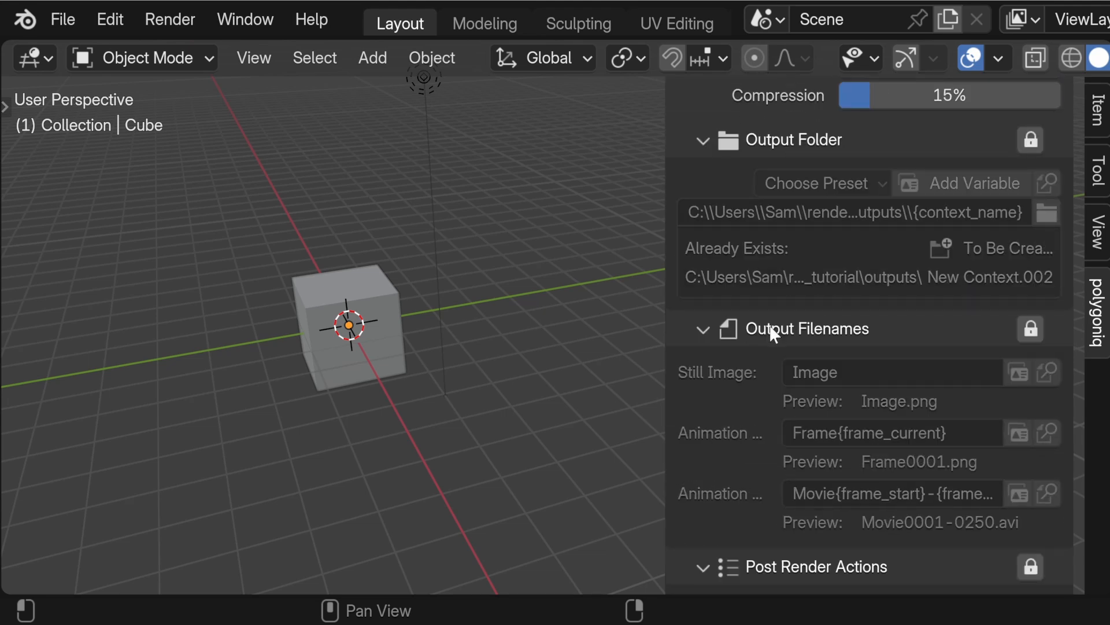
scroll(771, 328, down, 8)
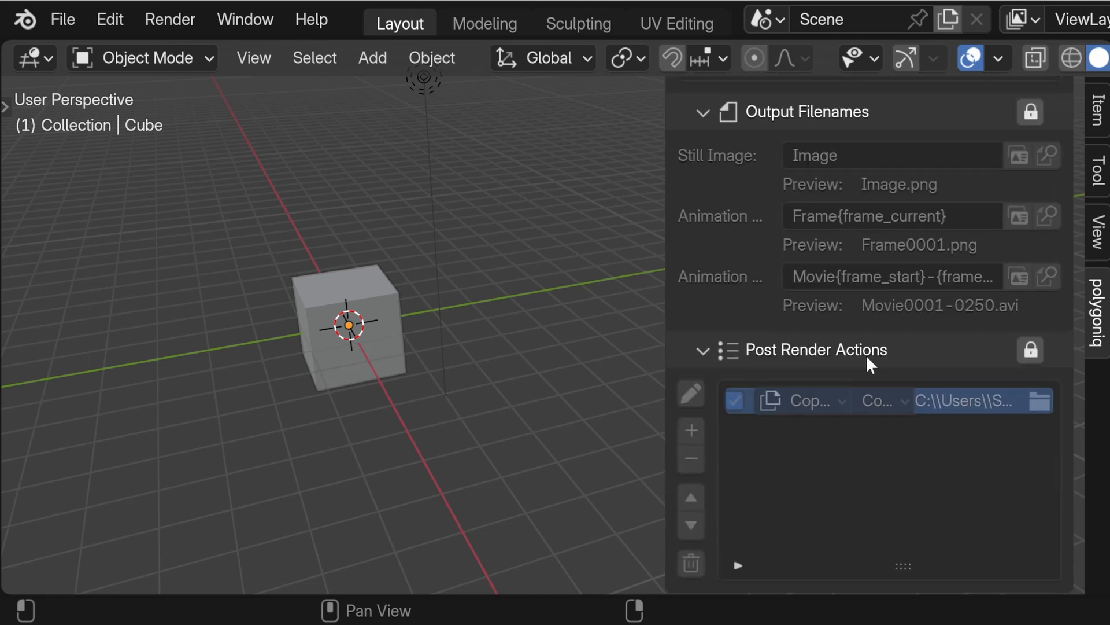
scroll(862, 350, up, 7)
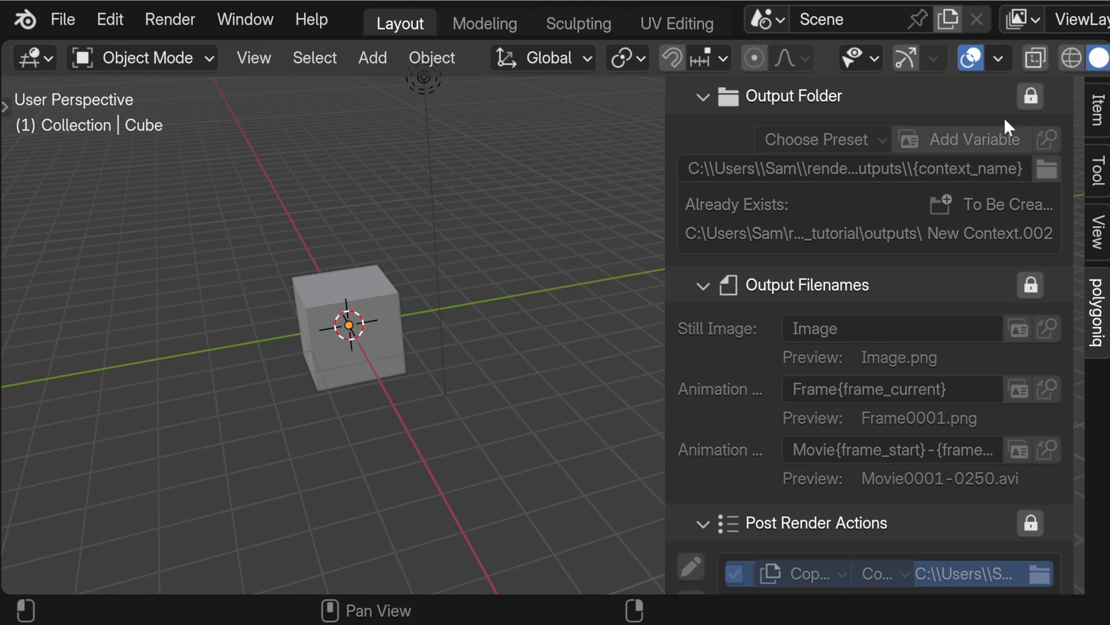
click(1031, 96)
click(1031, 284)
scroll(1033, 422, down, 5)
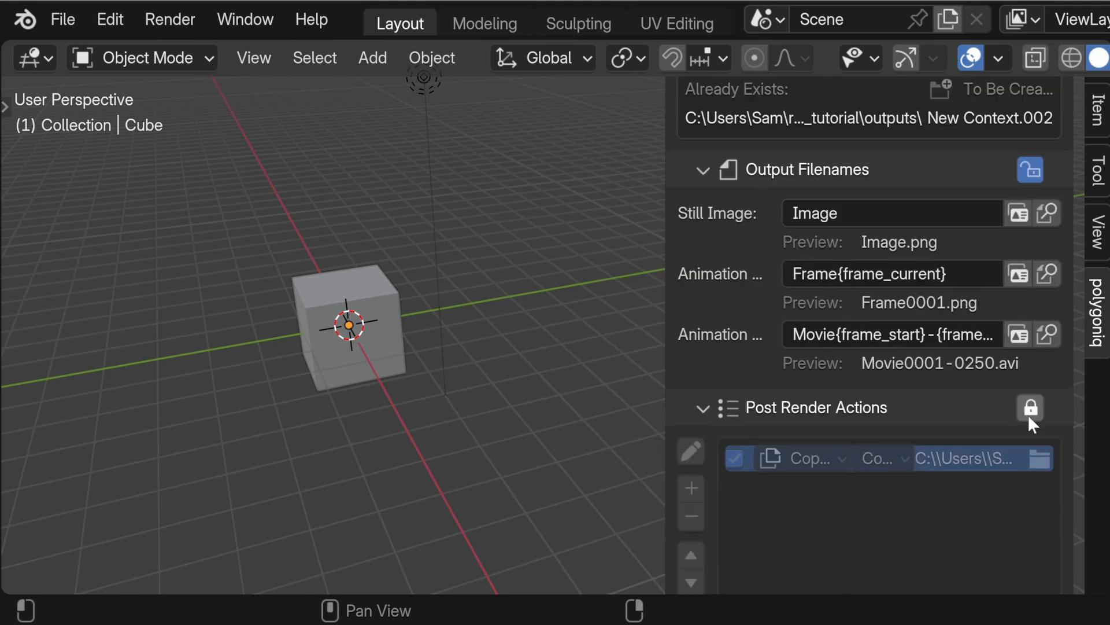
click(1031, 410)
Step: Widen the sidebar and append _override to the context's output folder path after {context_name}
scroll(789, 390, up, 7)
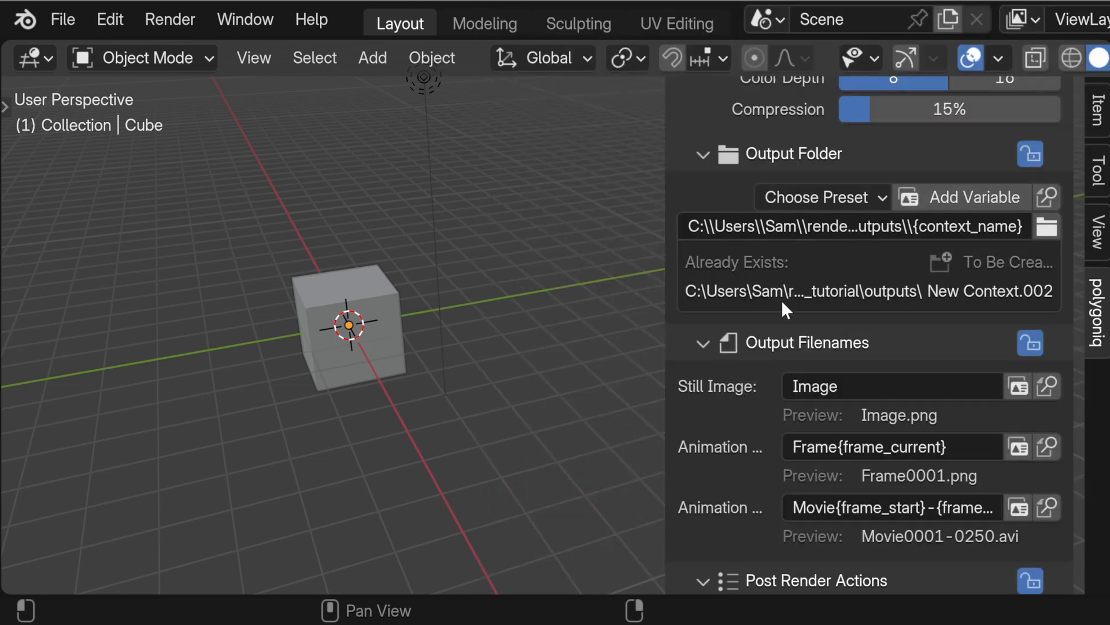
drag(664, 273, 493, 298)
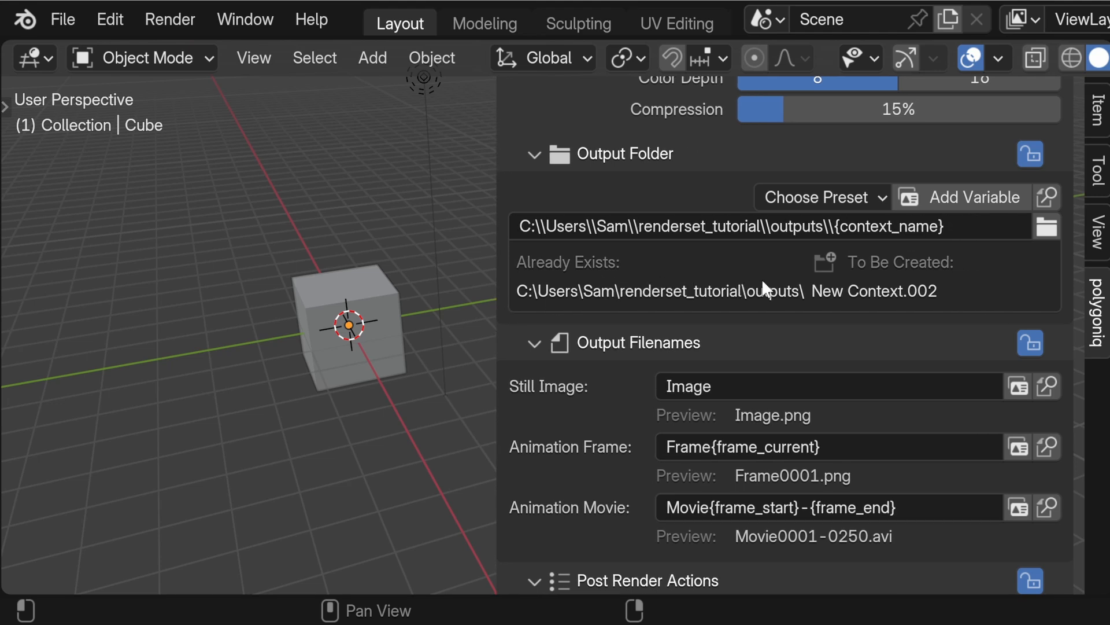
click(949, 228)
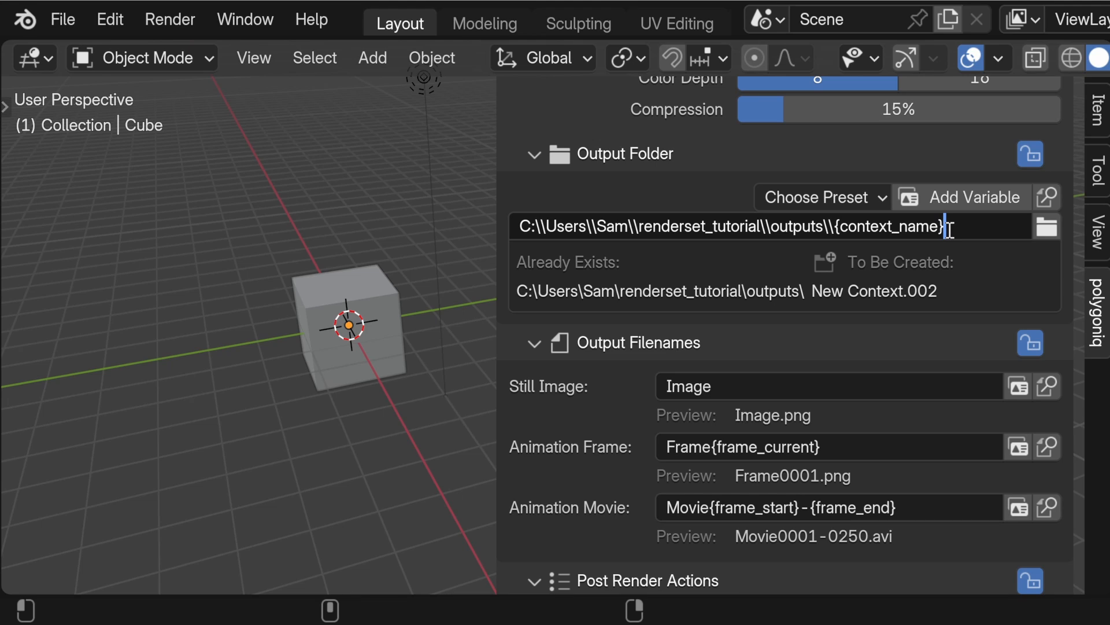
text(_override)
key(Return)
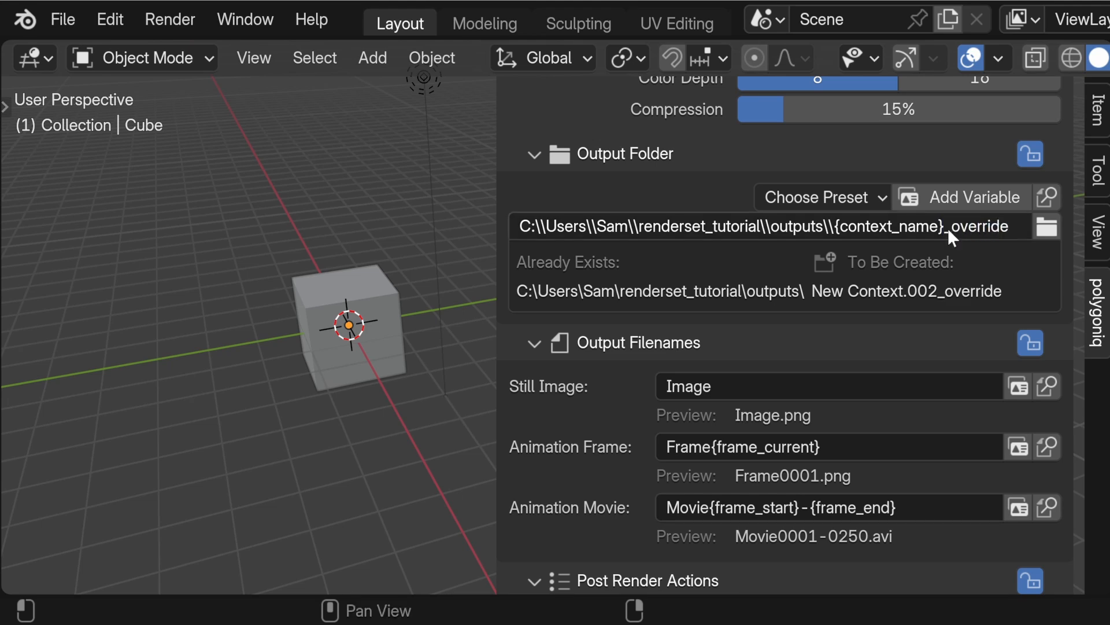
Step: Set the context's Still Image output filename to Image_override
click(756, 386)
text(_over)
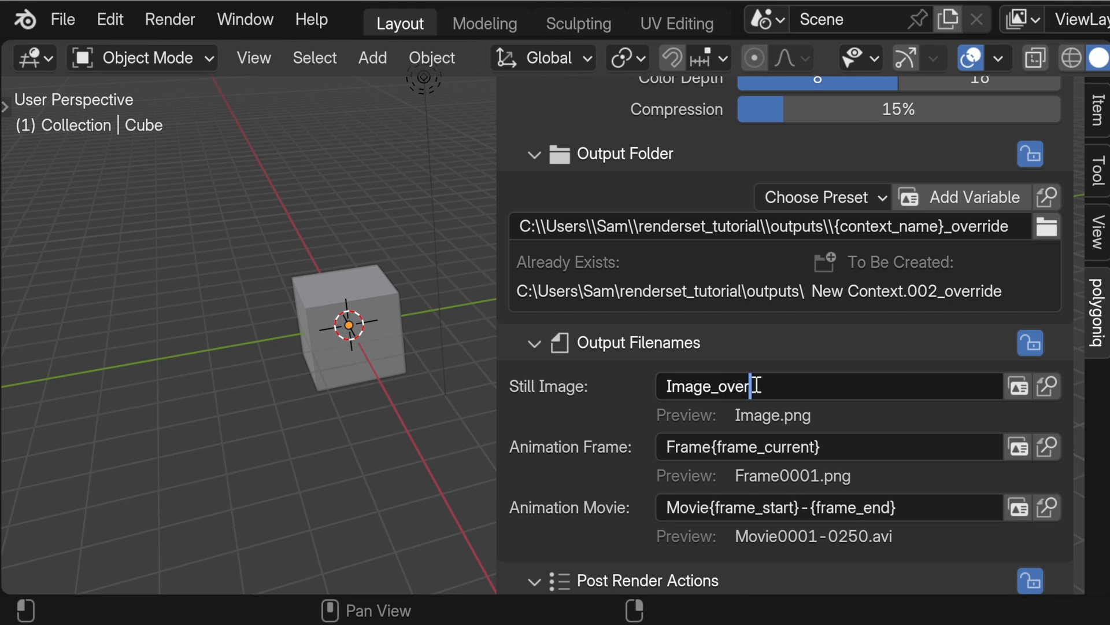
text(ride)
key(Return)
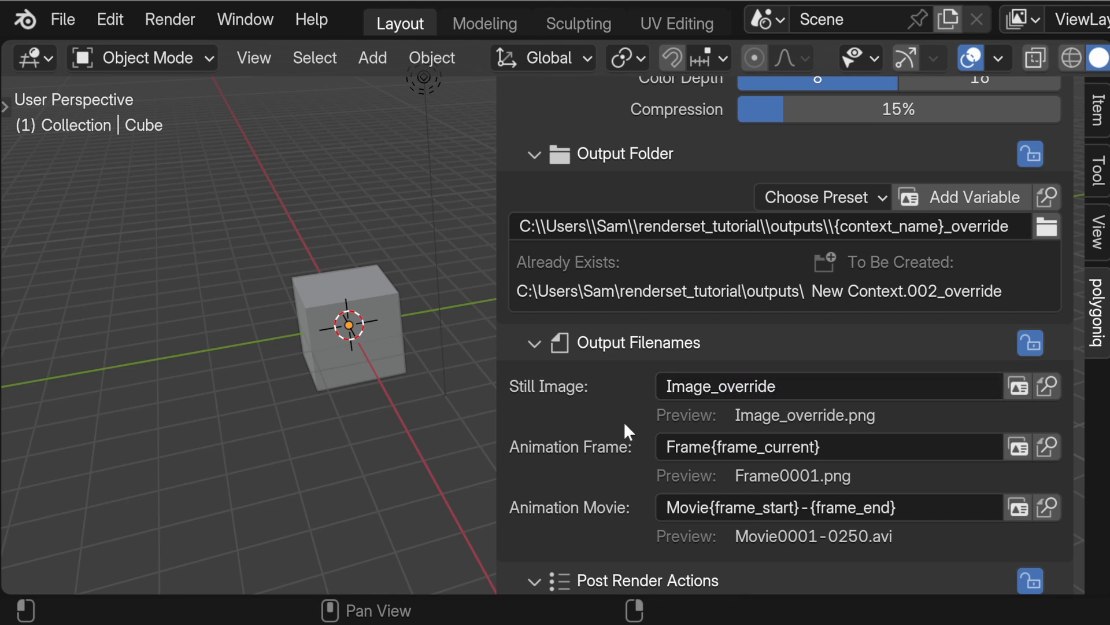
Step: Copy the context's output folder path into the output folder path of its Copy output file post render action
scroll(623, 439, down, 6)
click(524, 451)
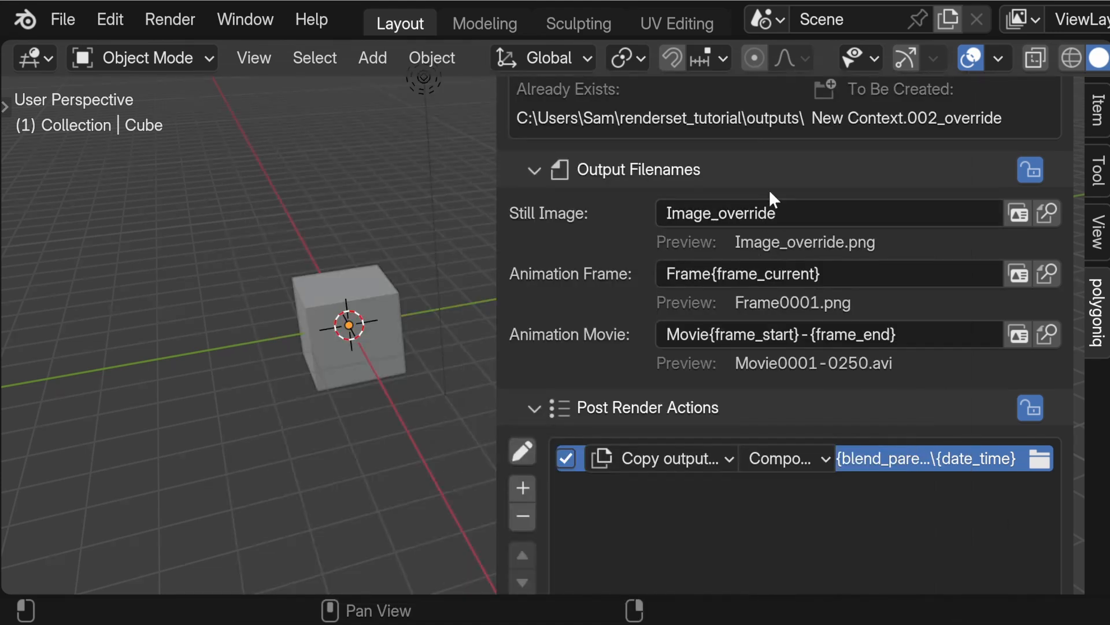
scroll(768, 189, up, 5)
click(769, 225)
key(ctrl+c)
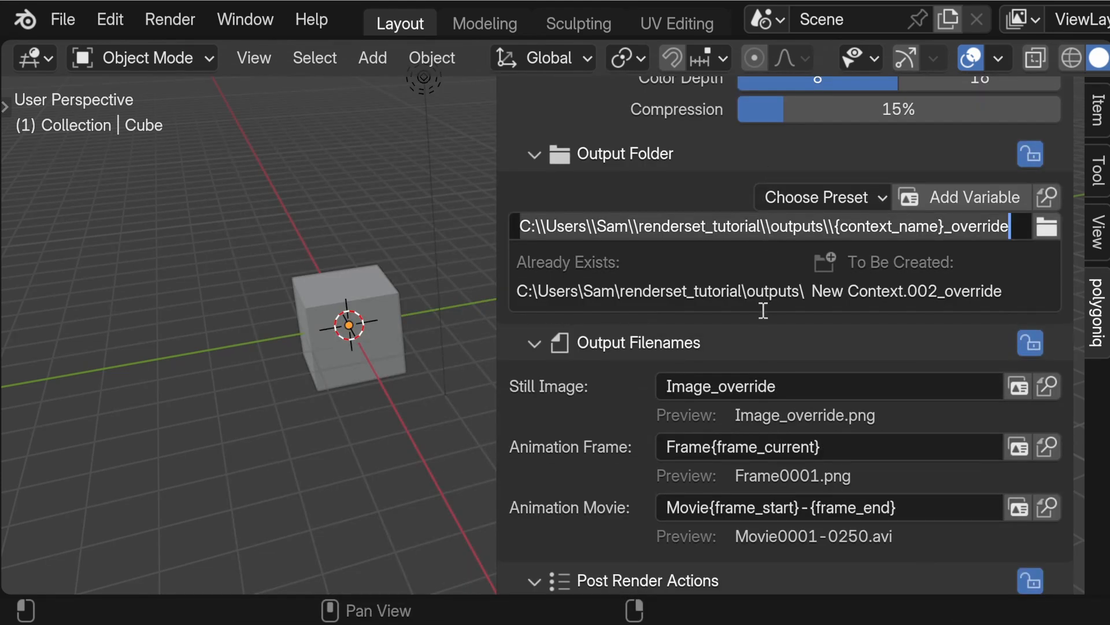
scroll(621, 445, down, 5)
click(621, 454)
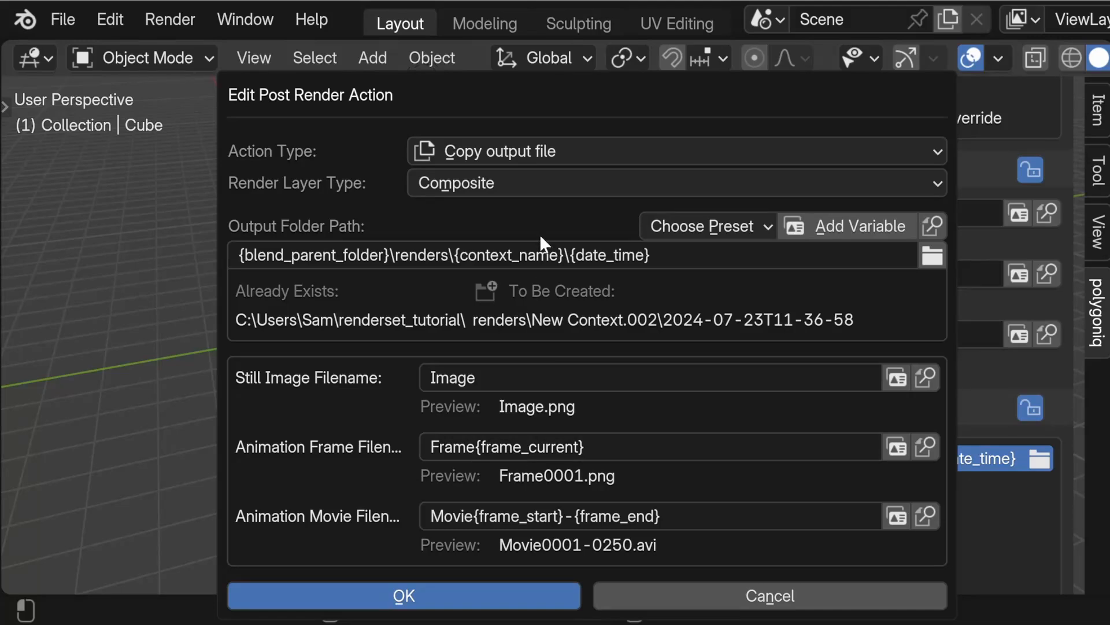
click(541, 254)
key(ctrl+v)
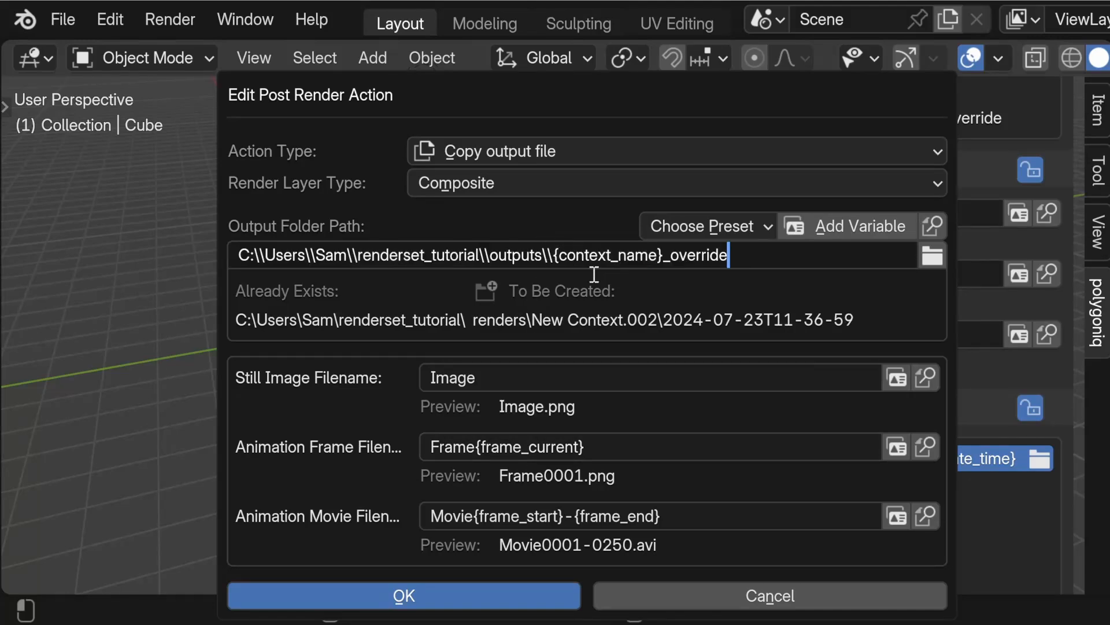
Step: Insert a copies\\ subfolder before {context_name}_override in the post render action's output folder path
click(555, 257)
text(copie)
text(s\\)
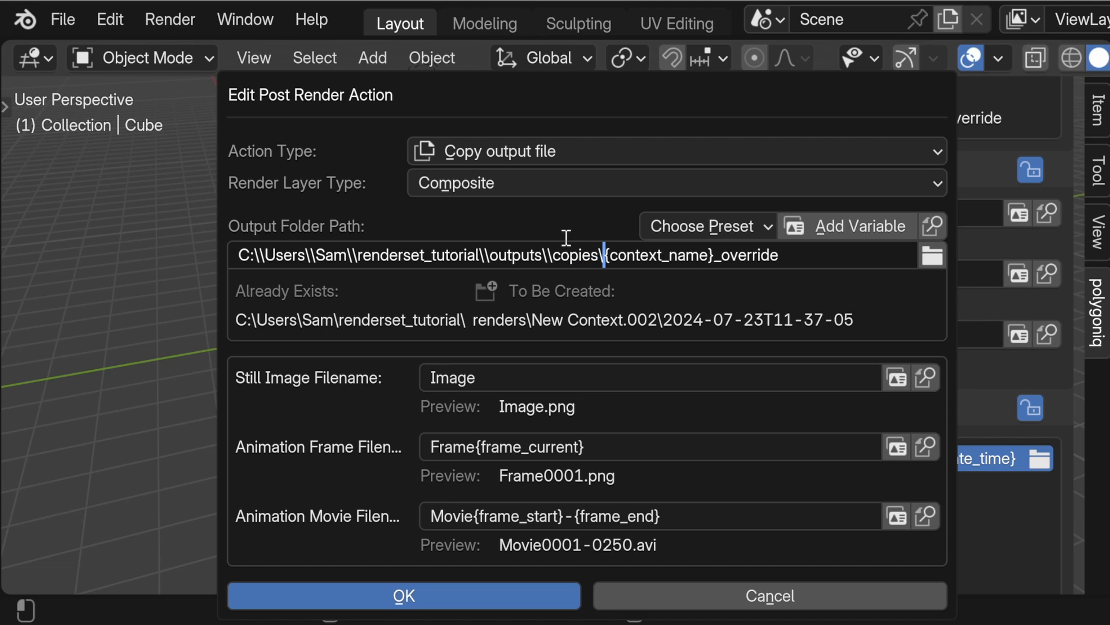
click(576, 280)
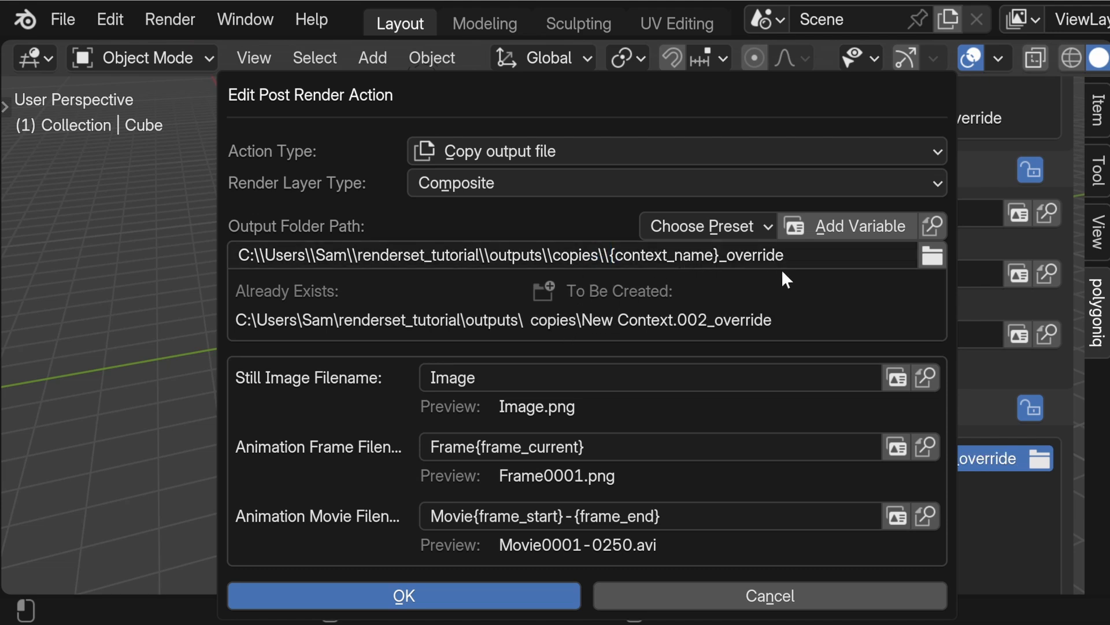
Step: Set the post render action's Still Image Filename to Image_override
click(499, 377)
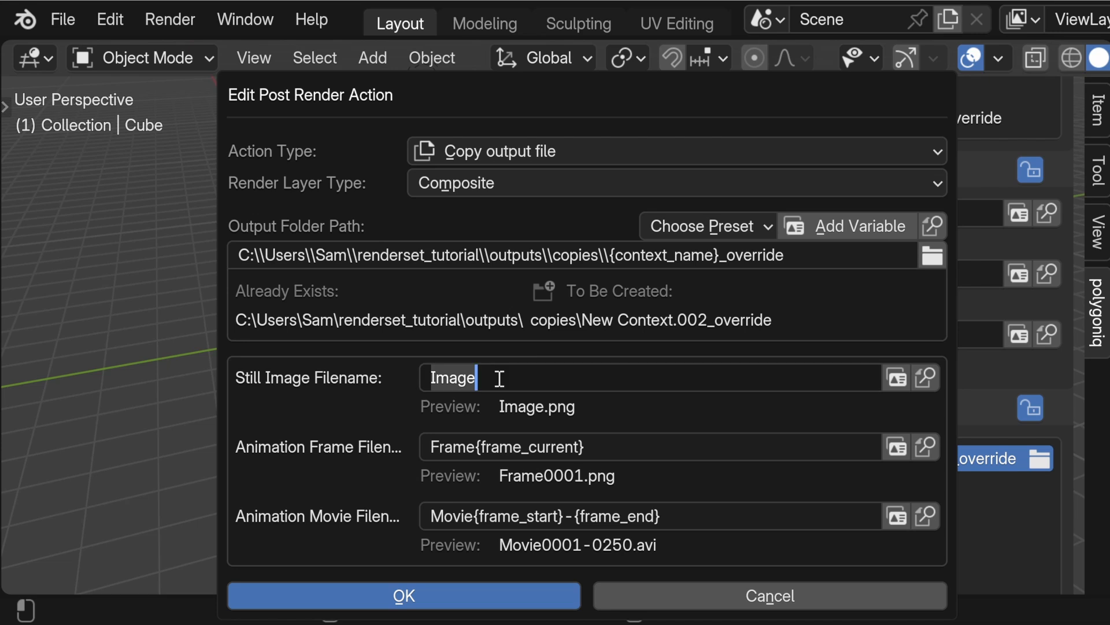
click(499, 379)
text(_override)
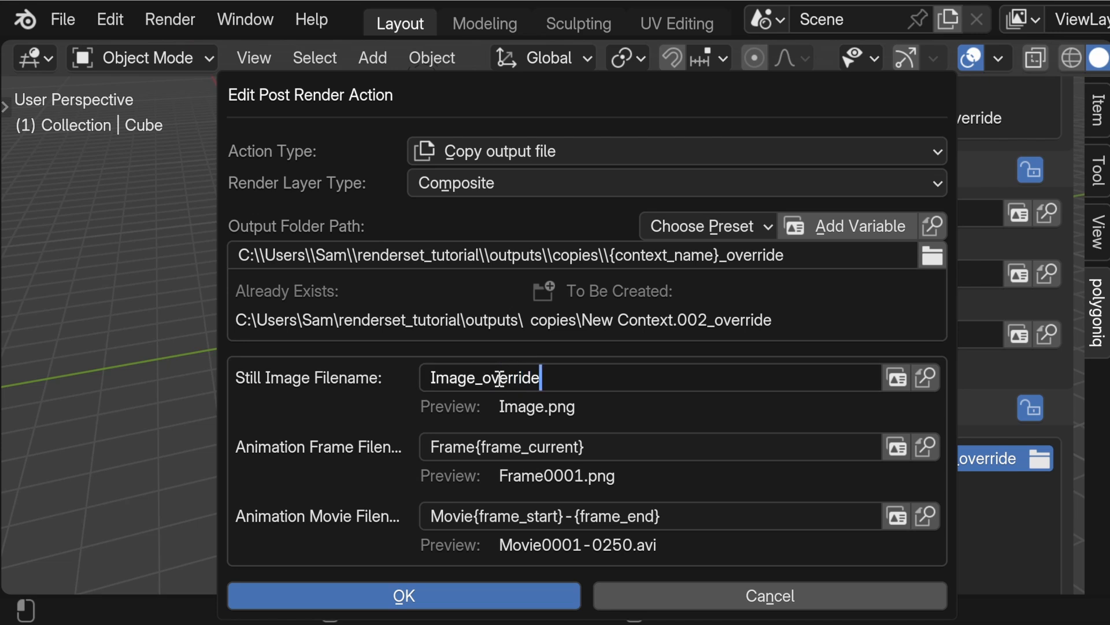
key(Return)
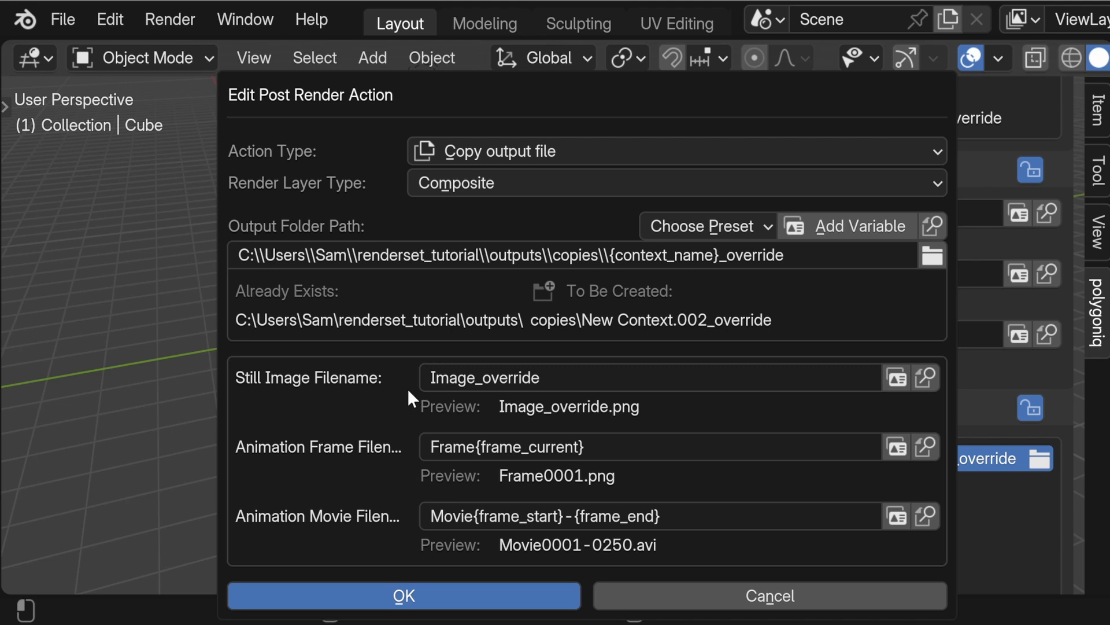
Step: Confirm the edited post render action and render all three contexts
click(422, 587)
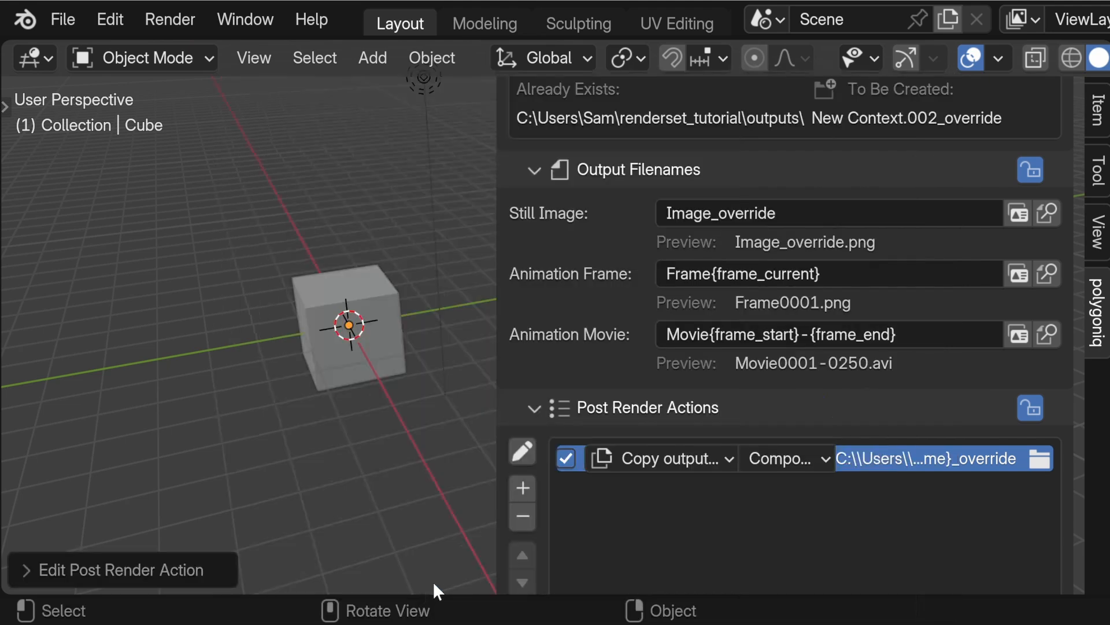
scroll(688, 509, up, 5)
scroll(689, 508, up, 15)
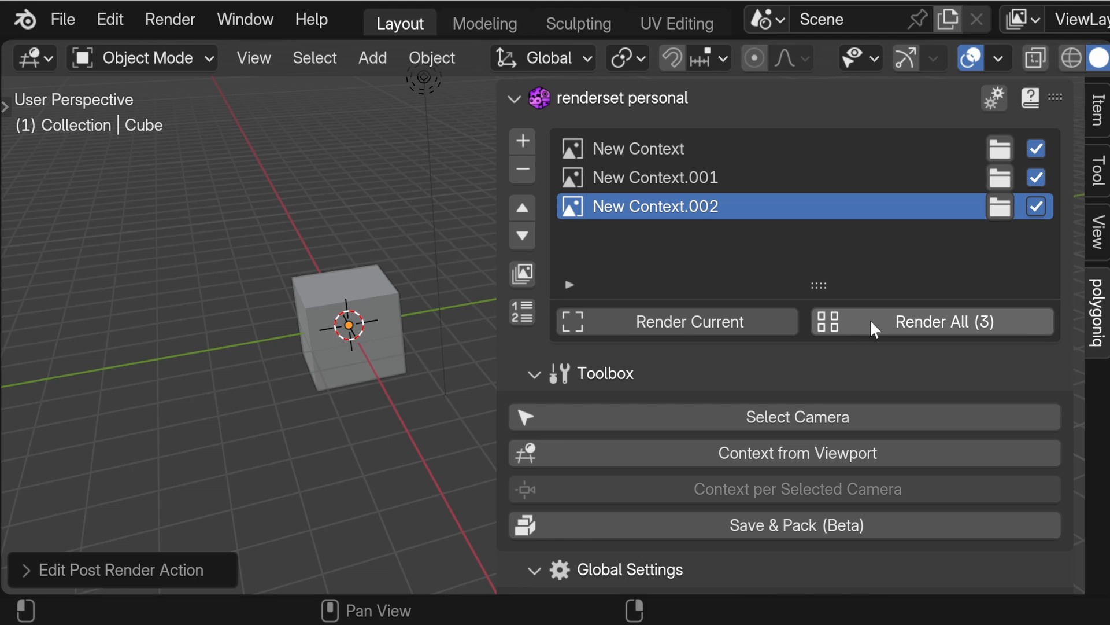
click(871, 321)
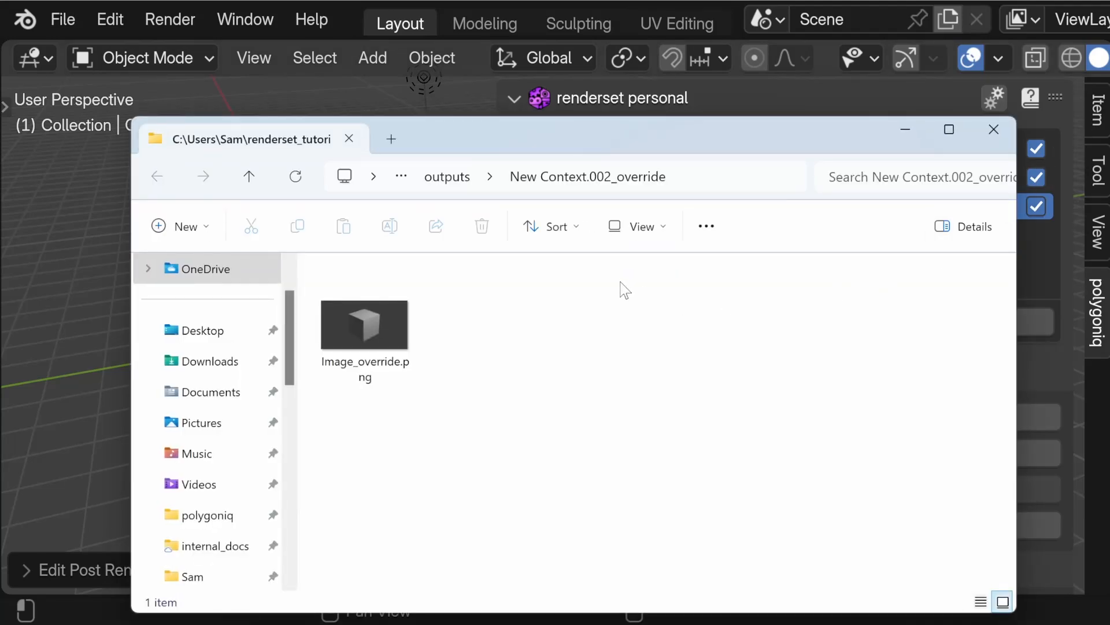
Step: Examine the outputs folder and the rendered file inside its New Context.002_override folder
click(450, 182)
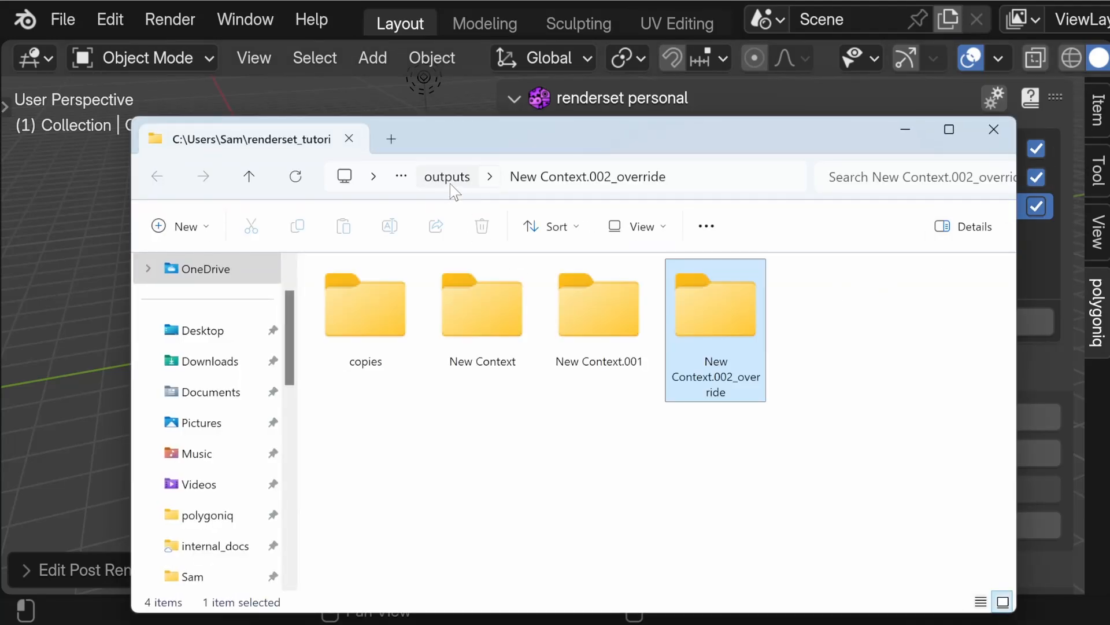
click(504, 417)
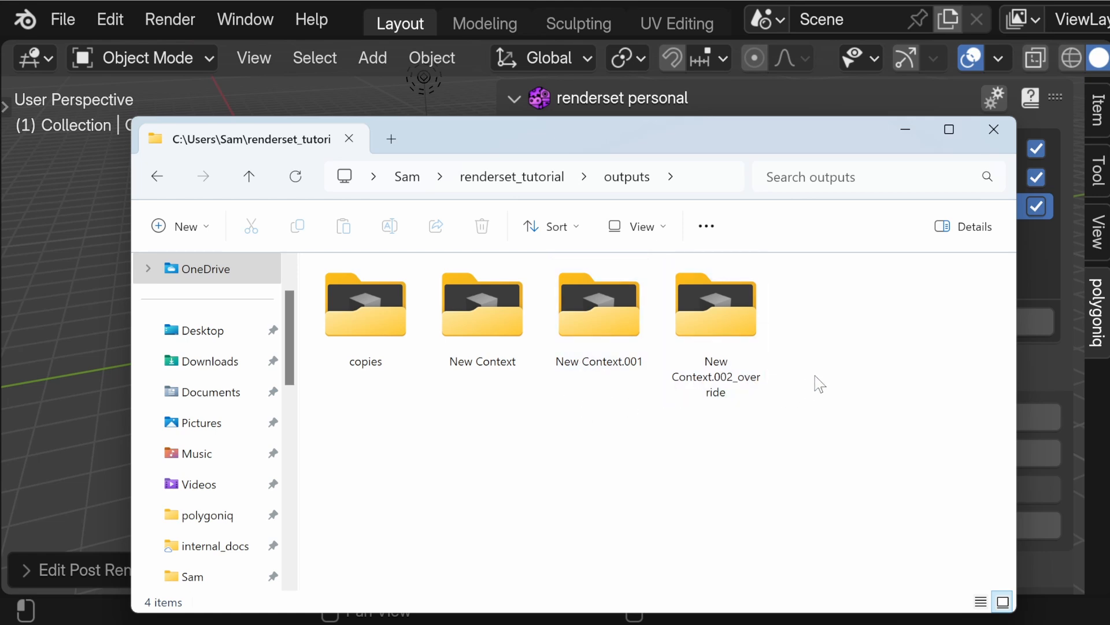
double_click(719, 342)
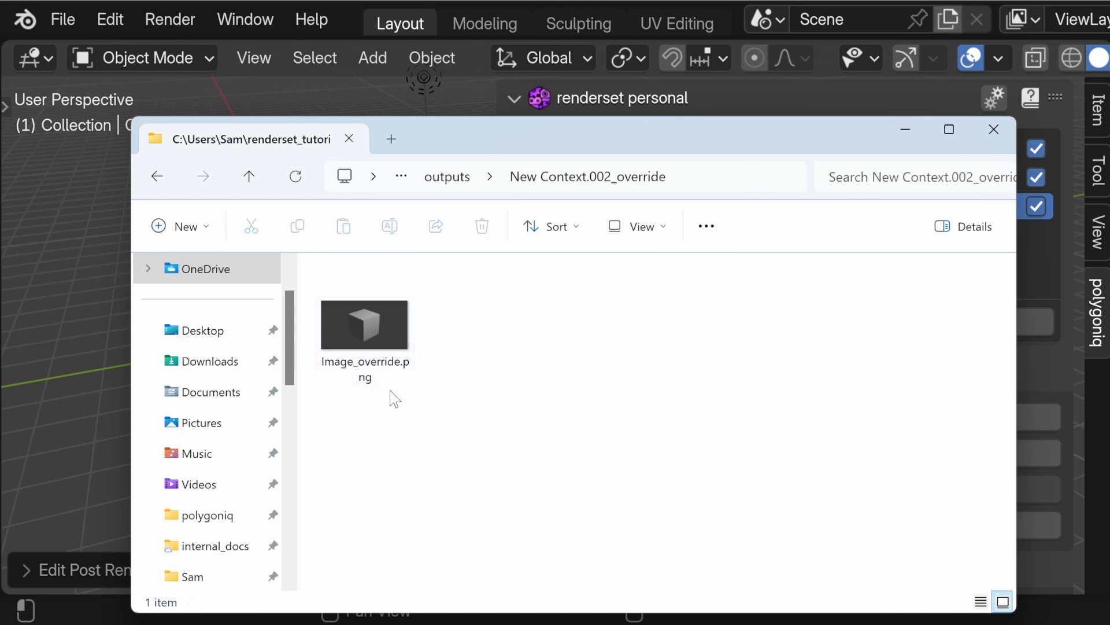
click(466, 184)
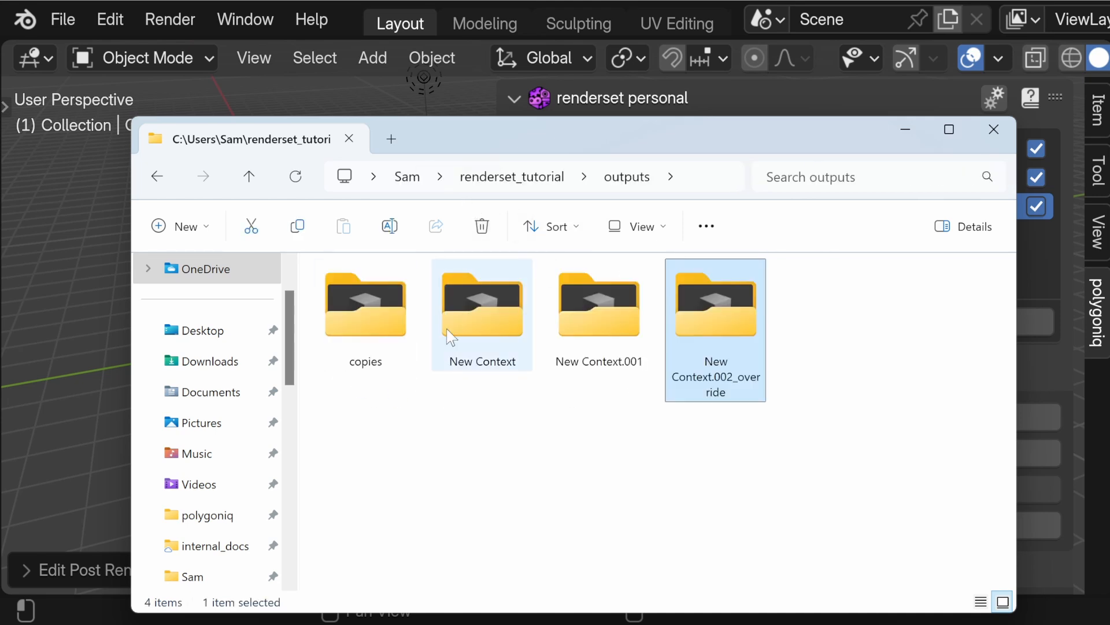
Step: Examine the copies folder and its New Context.002_override subfolder, and close the file browser
click(380, 342)
double_click(381, 342)
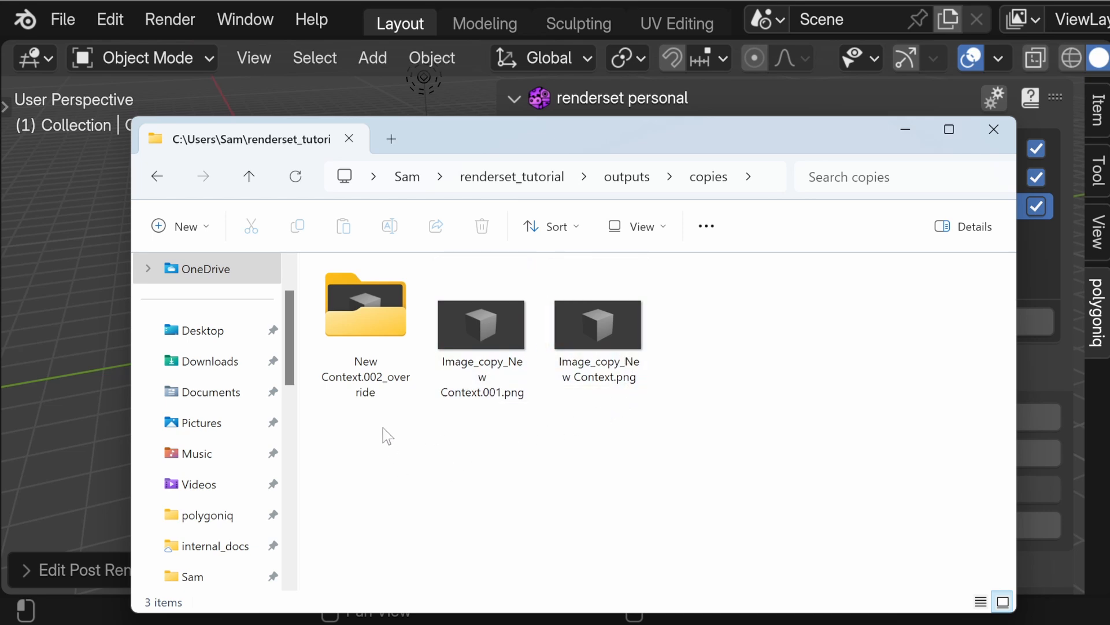
double_click(364, 394)
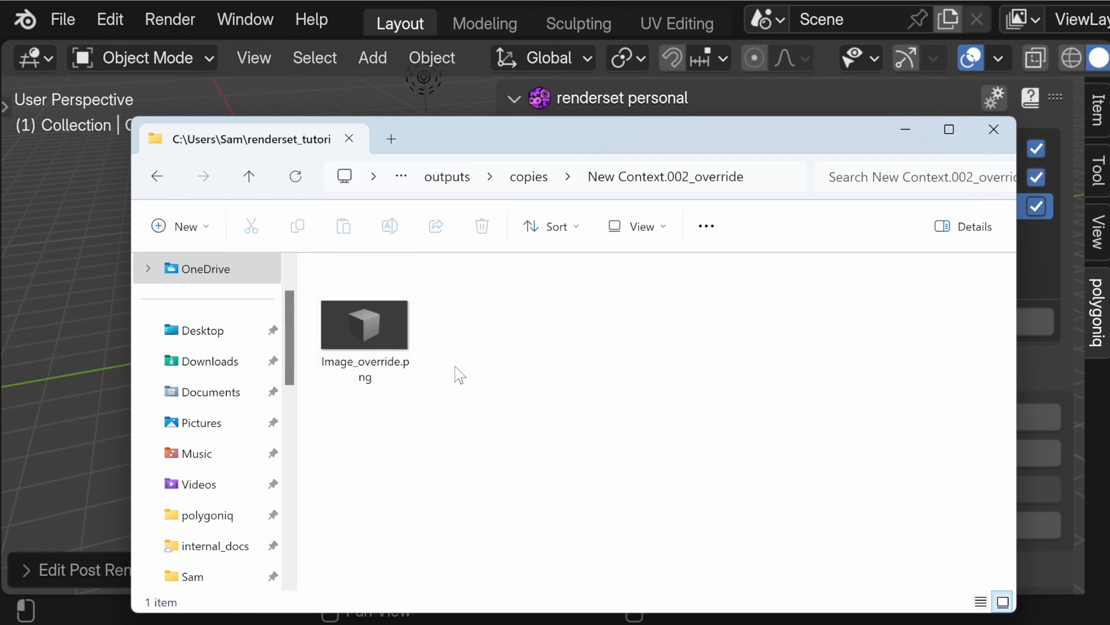
click(527, 178)
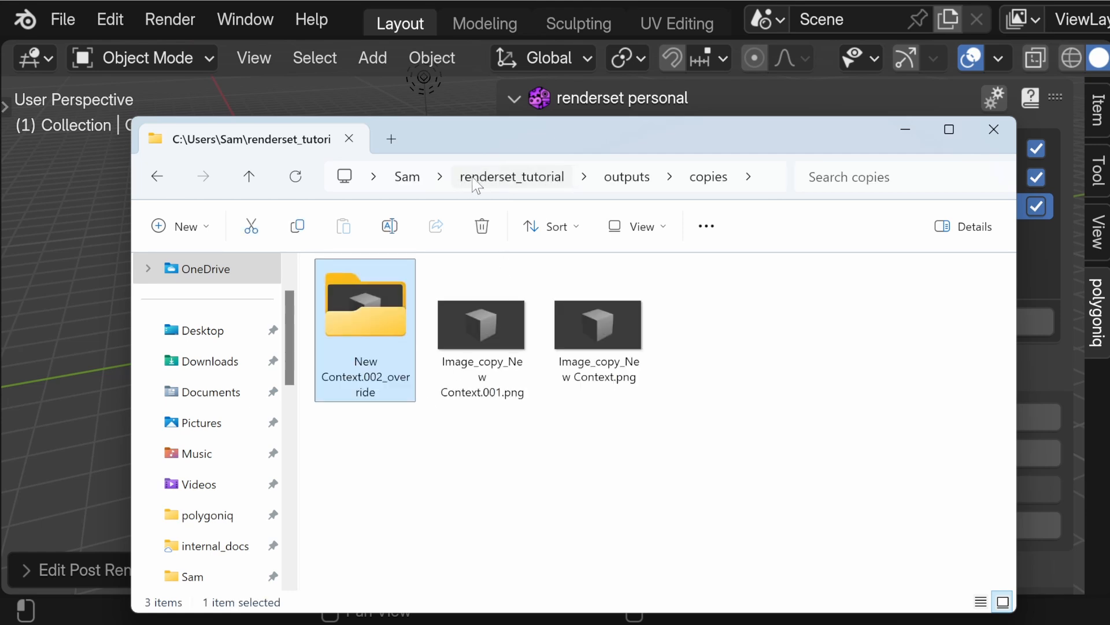
click(627, 176)
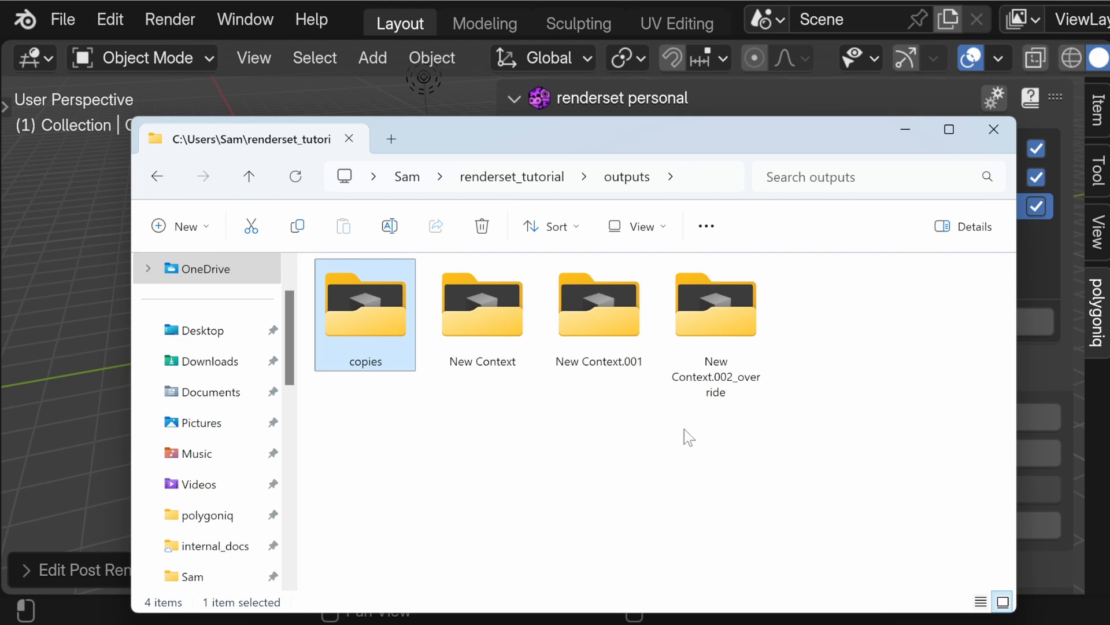
click(993, 129)
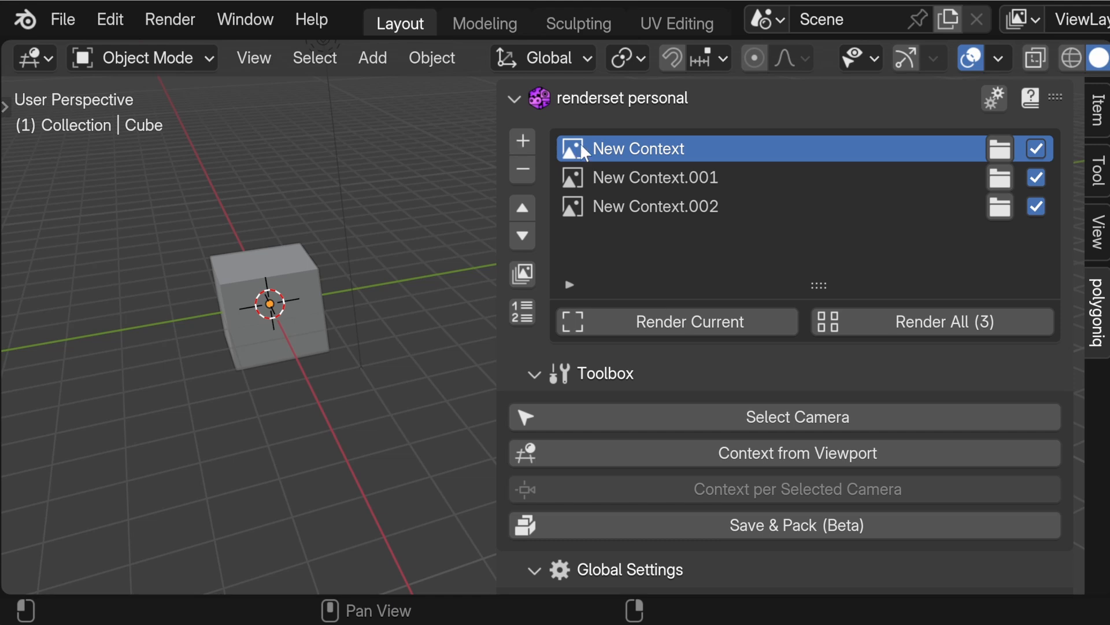
Step: Start multi-editing New Context, New Context.001 and New Context.002, and enable overrides for their output folder, output filenames and post render actions
click(522, 273)
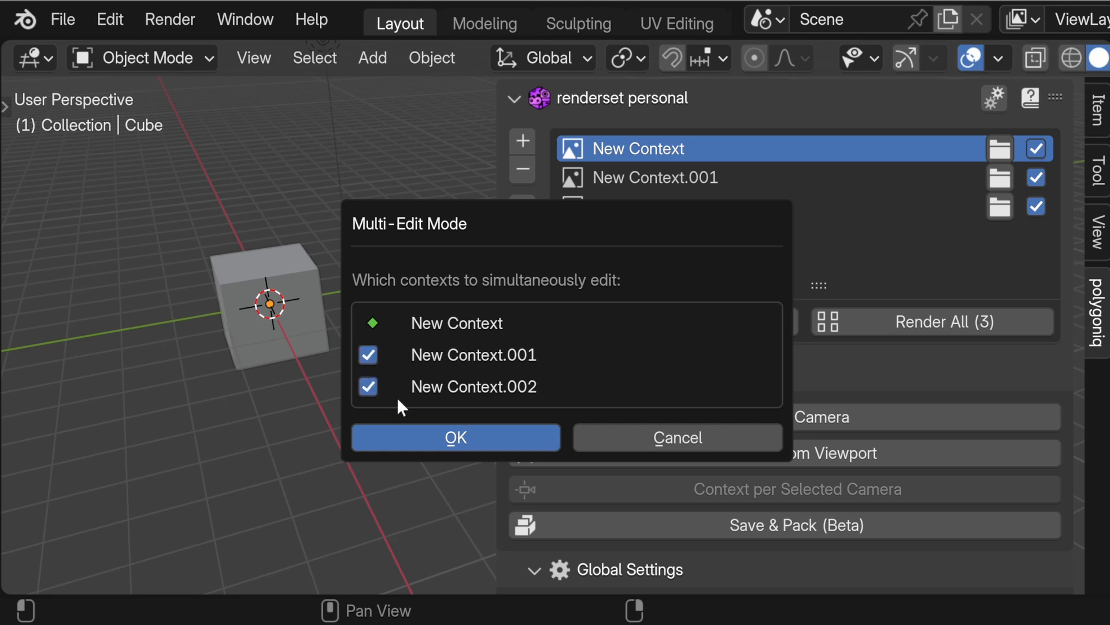
click(414, 435)
scroll(567, 398, down, 10)
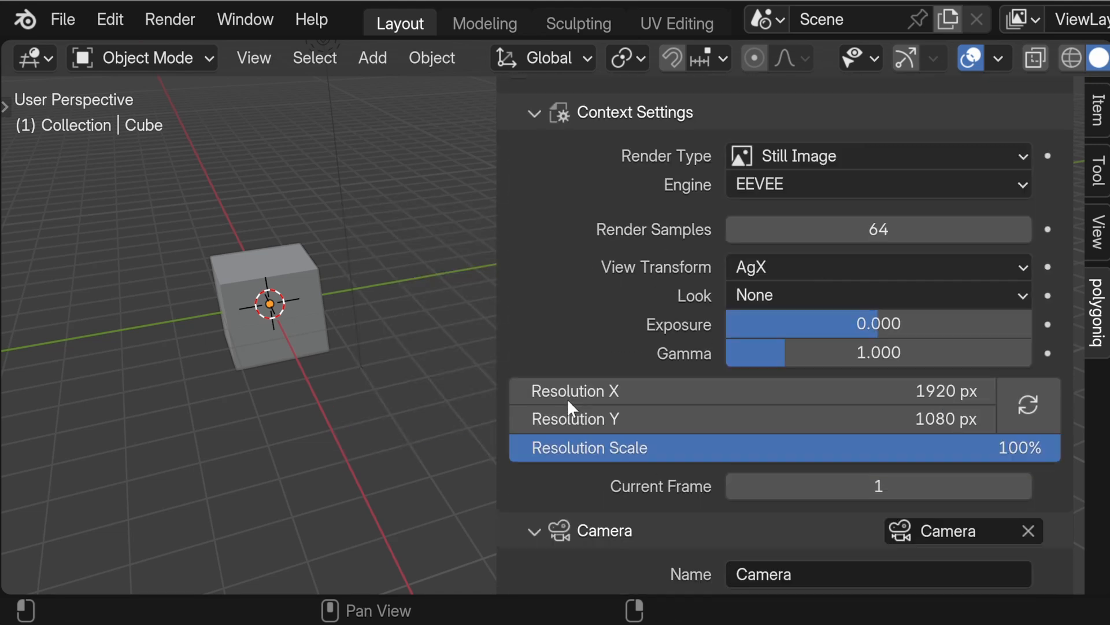
scroll(567, 398, down, 20)
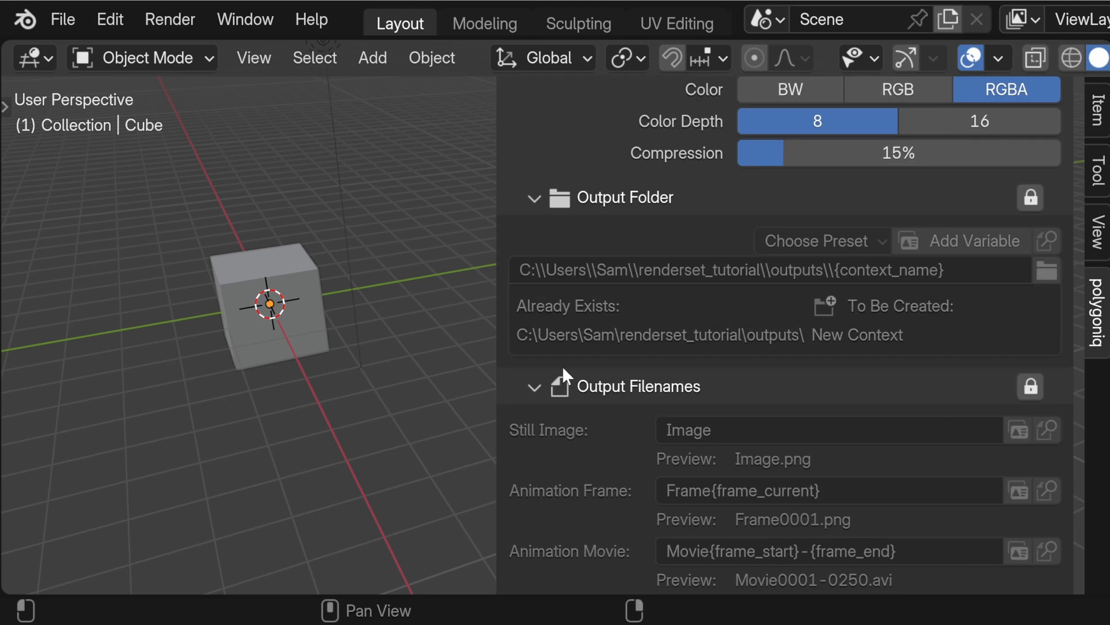
click(1030, 197)
scroll(1012, 221, down, 2)
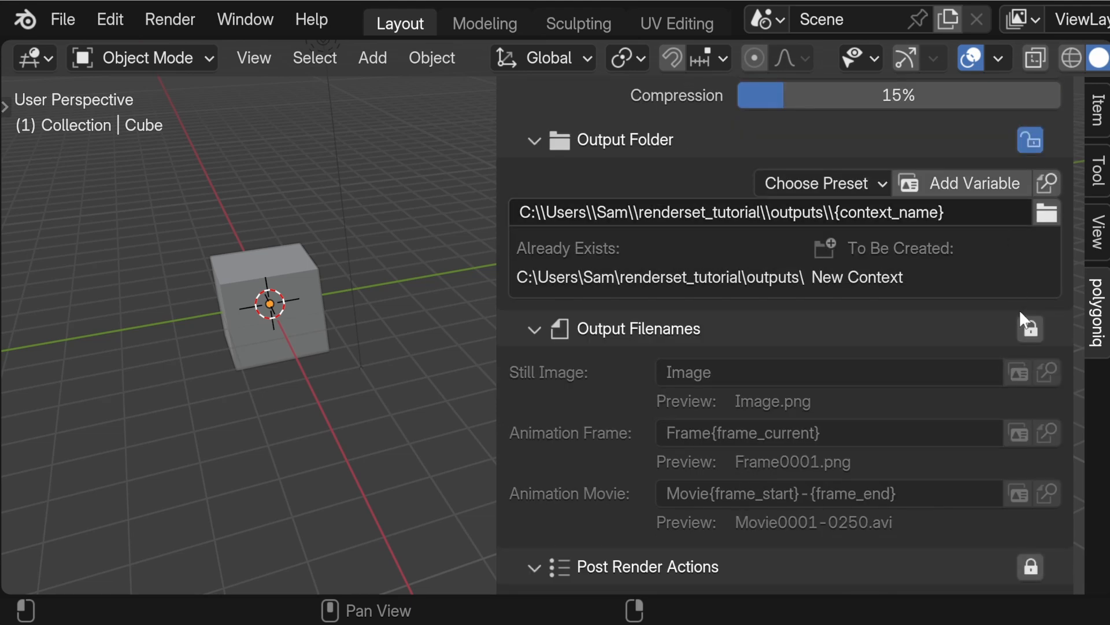
click(1029, 325)
scroll(1024, 348, down, 6)
click(1030, 393)
Step: Append _override after {context_name} in the contexts' output folder path
scroll(959, 381, up, 7)
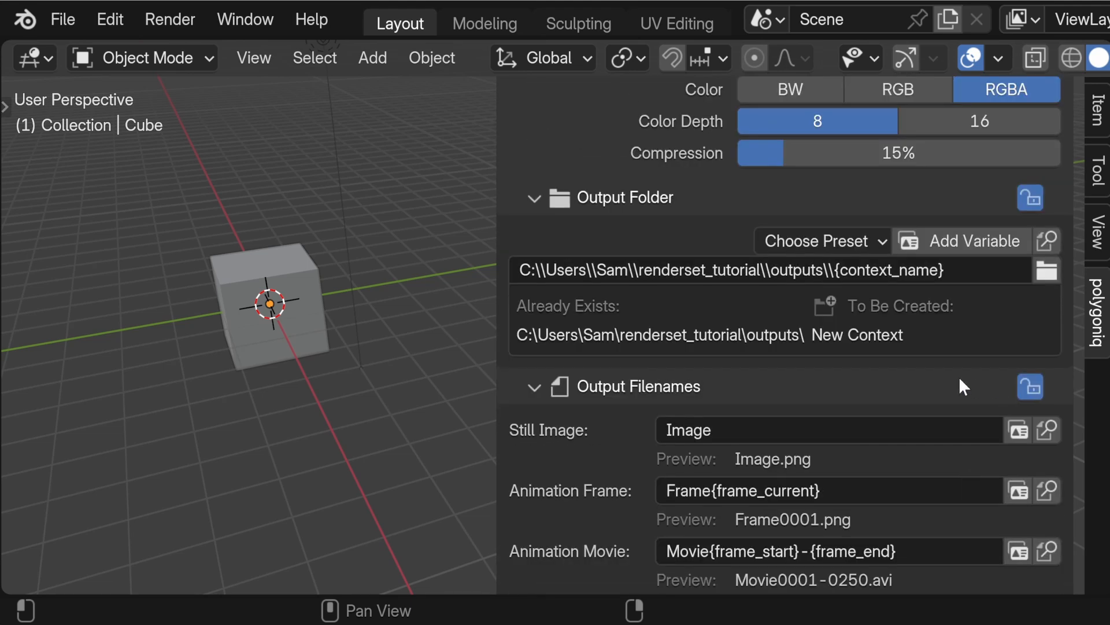
click(959, 270)
text(_override)
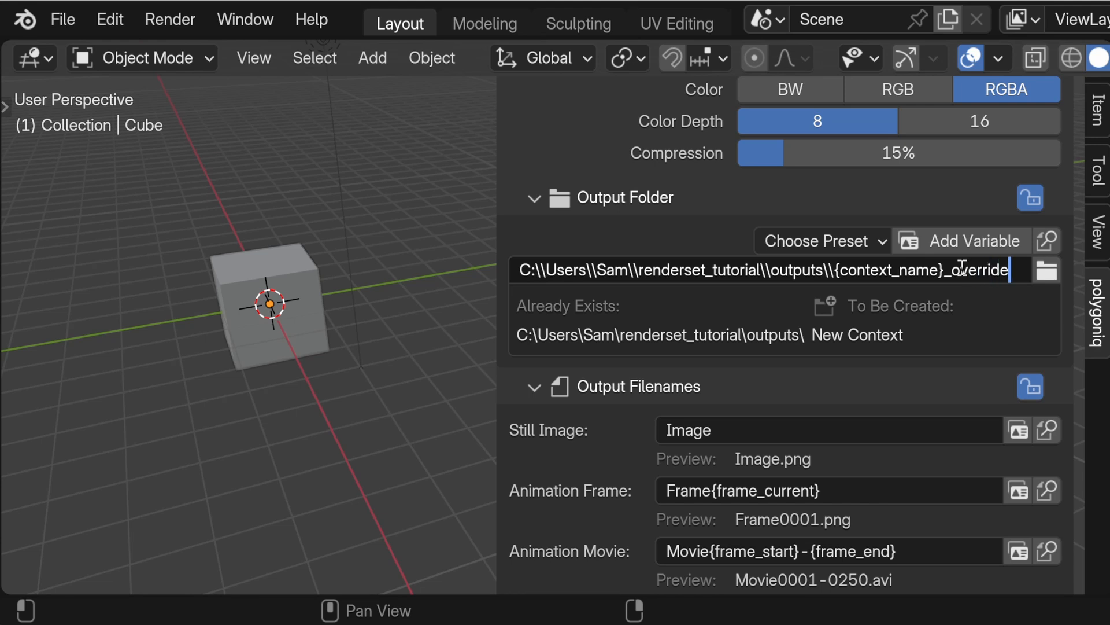
key(Return)
Step: Set the Still Image output filename of the multi-edited contexts to Image_override
click(847, 436)
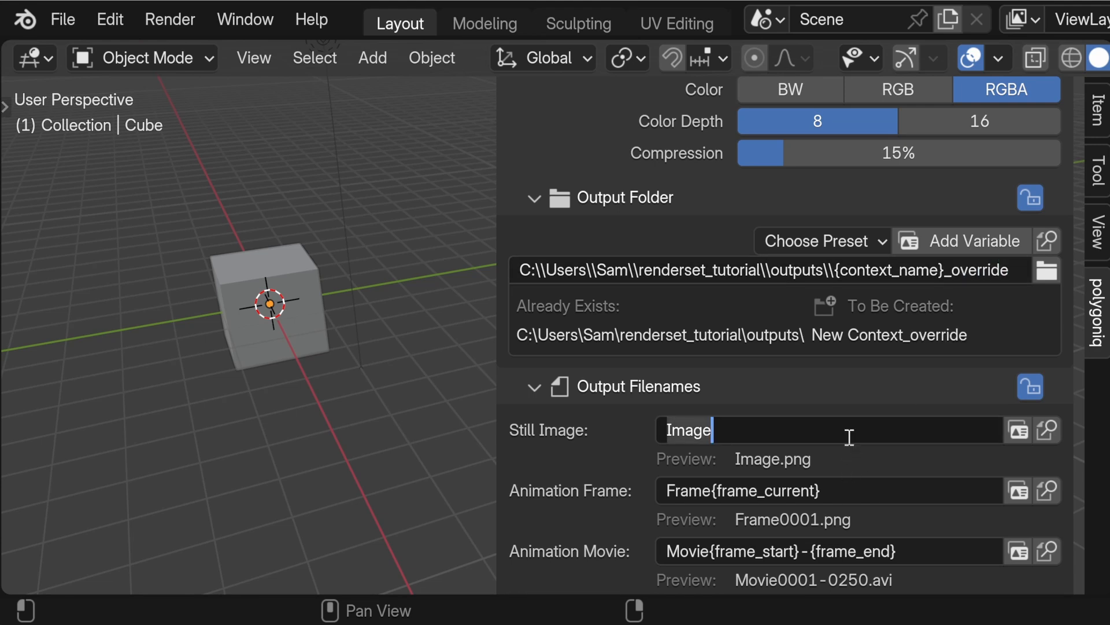
click(849, 435)
text(_override)
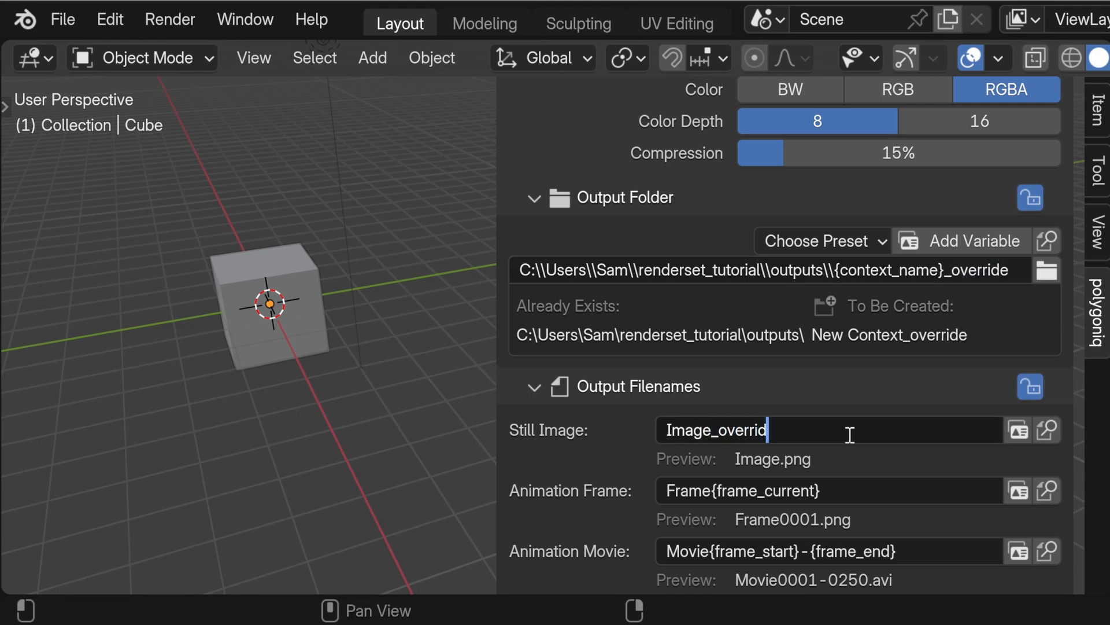
key(Return)
Step: Set the Copy output file action's output folder path to {blend_parent_folder}\renders\{context_name}\{date_time}_override
scroll(860, 425, down, 8)
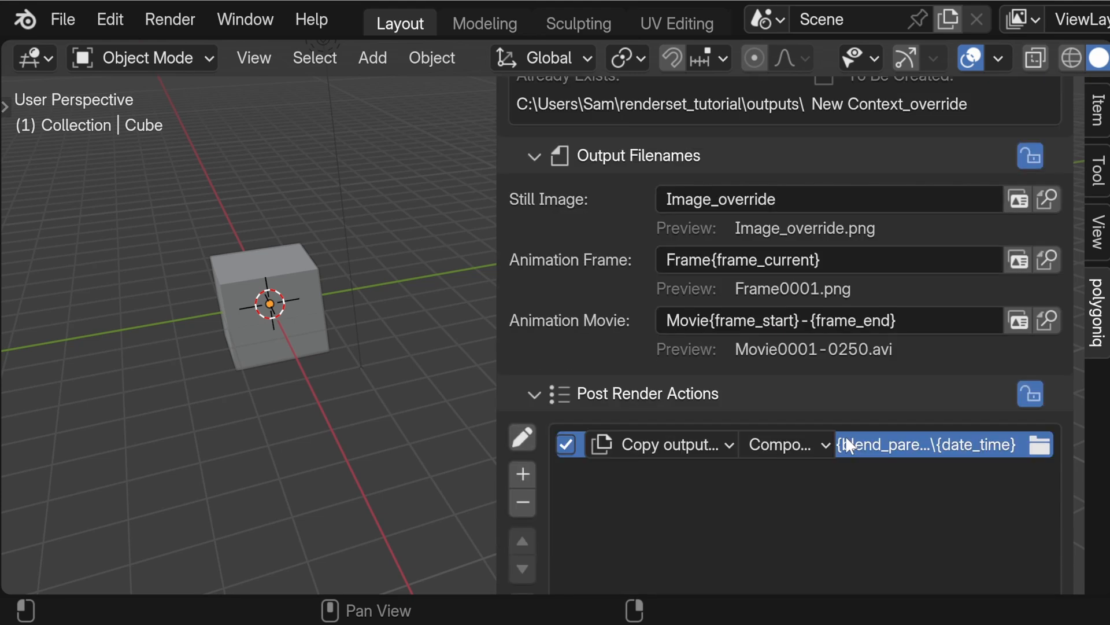
click(523, 437)
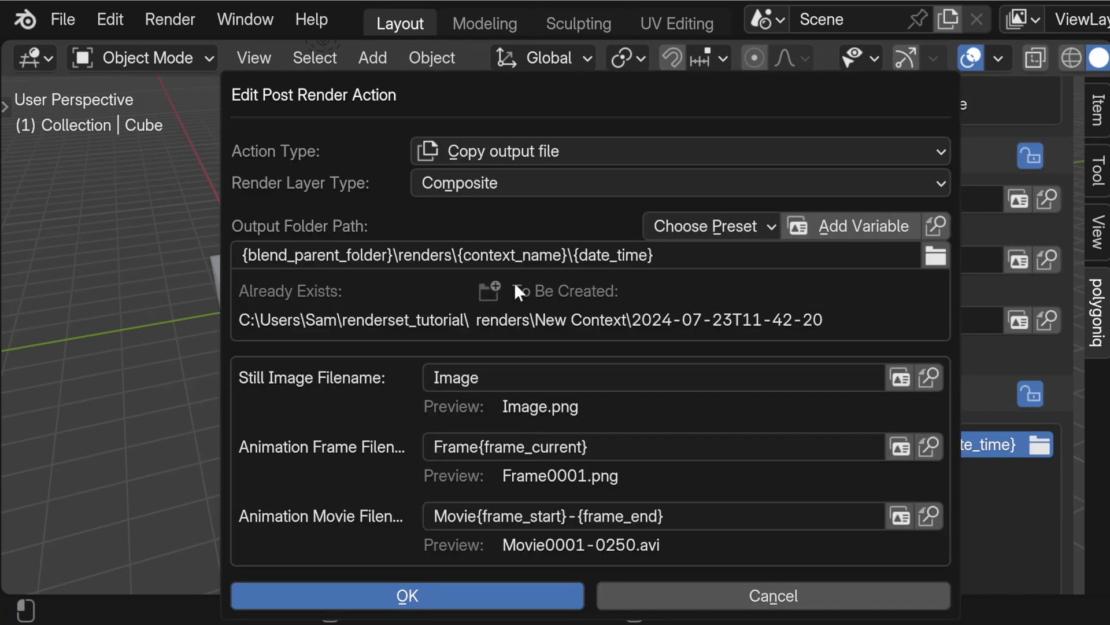
click(688, 256)
click(690, 257)
text(_override)
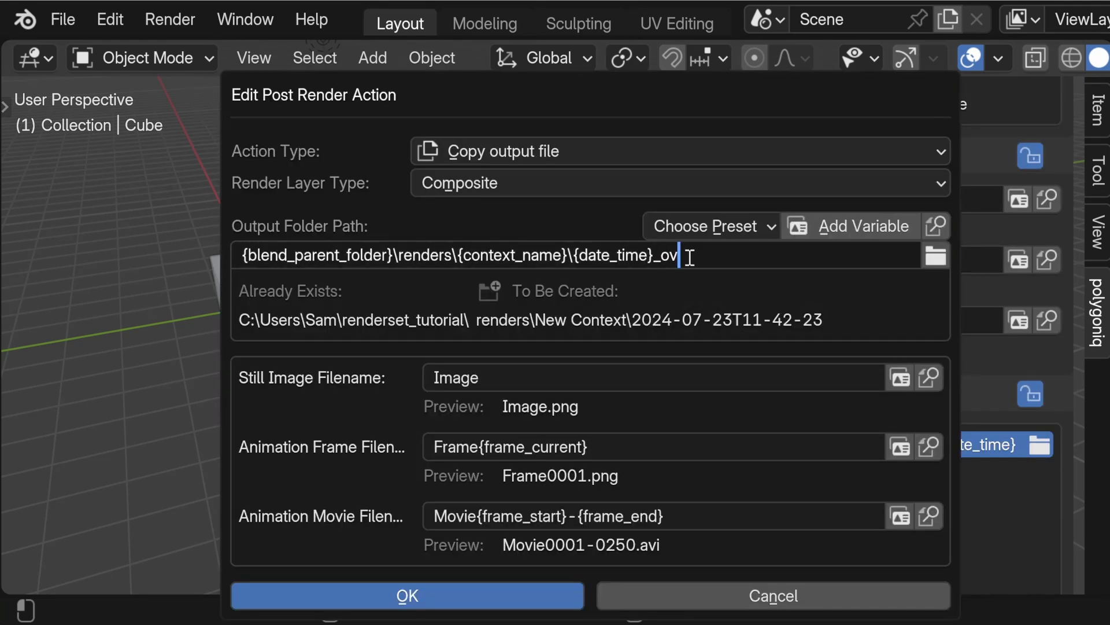
key(Return)
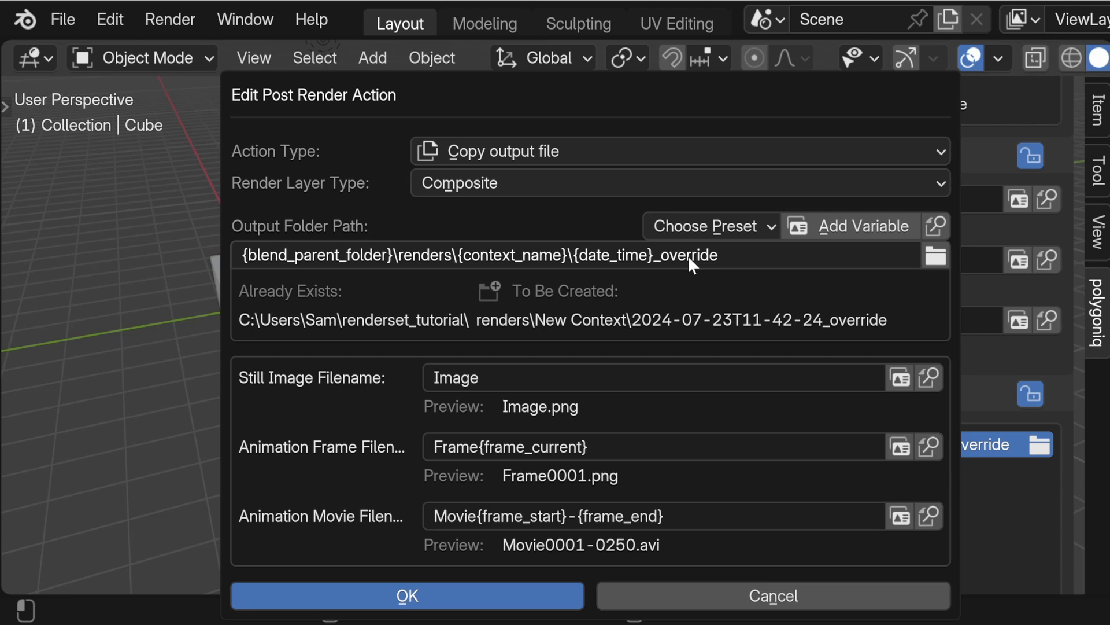
Step: Set the Copy output file action's Still Image Filename to Image_override and confirm the action
click(648, 376)
text(_override)
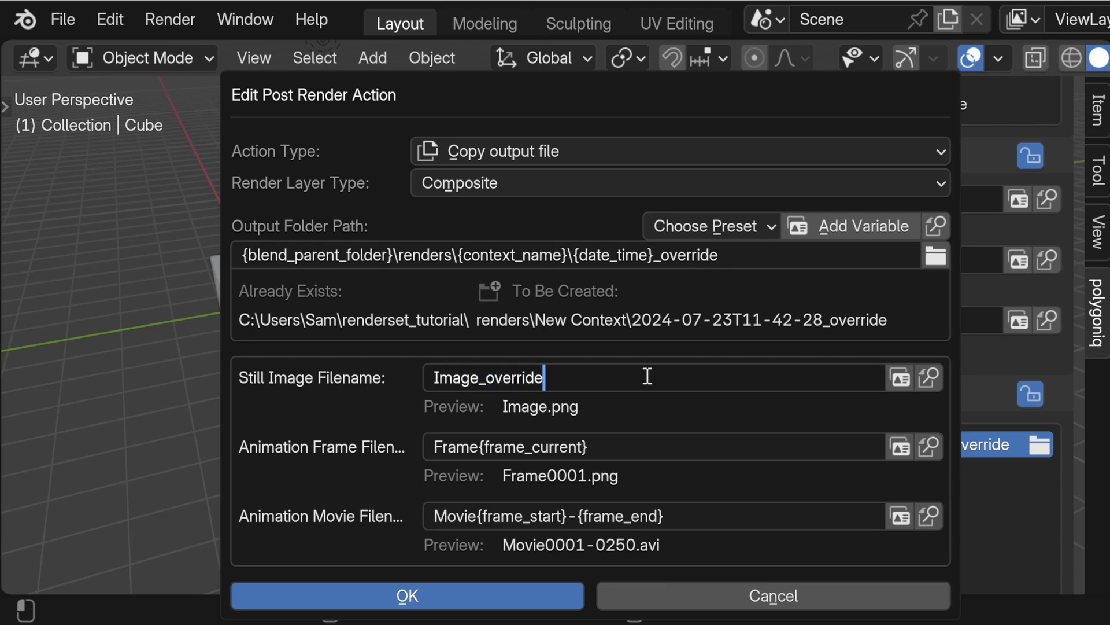
key(Return)
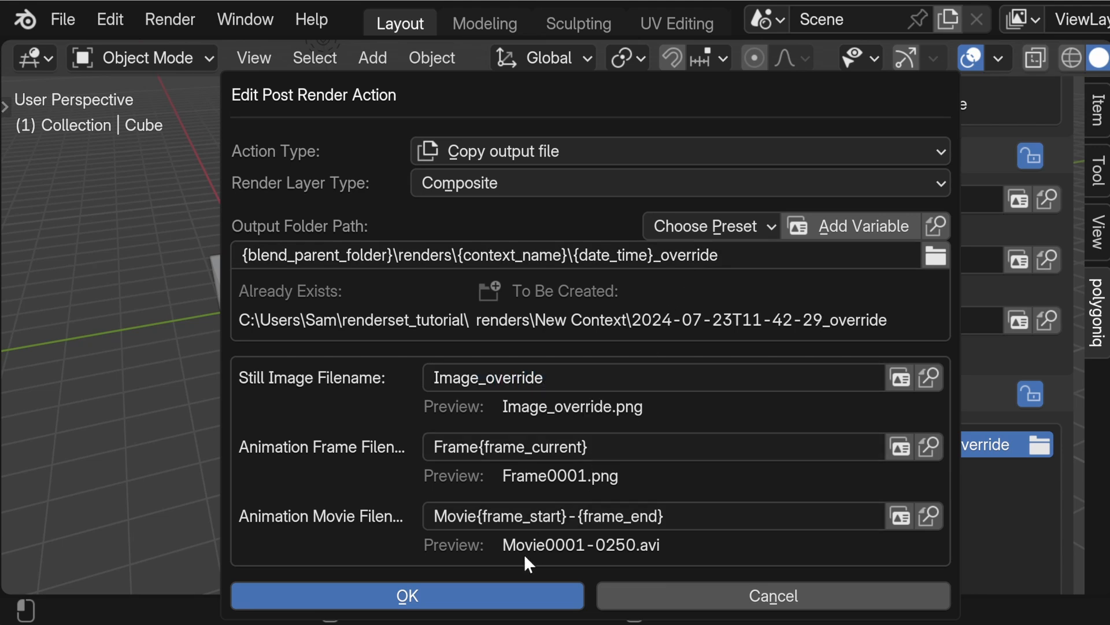
click(510, 587)
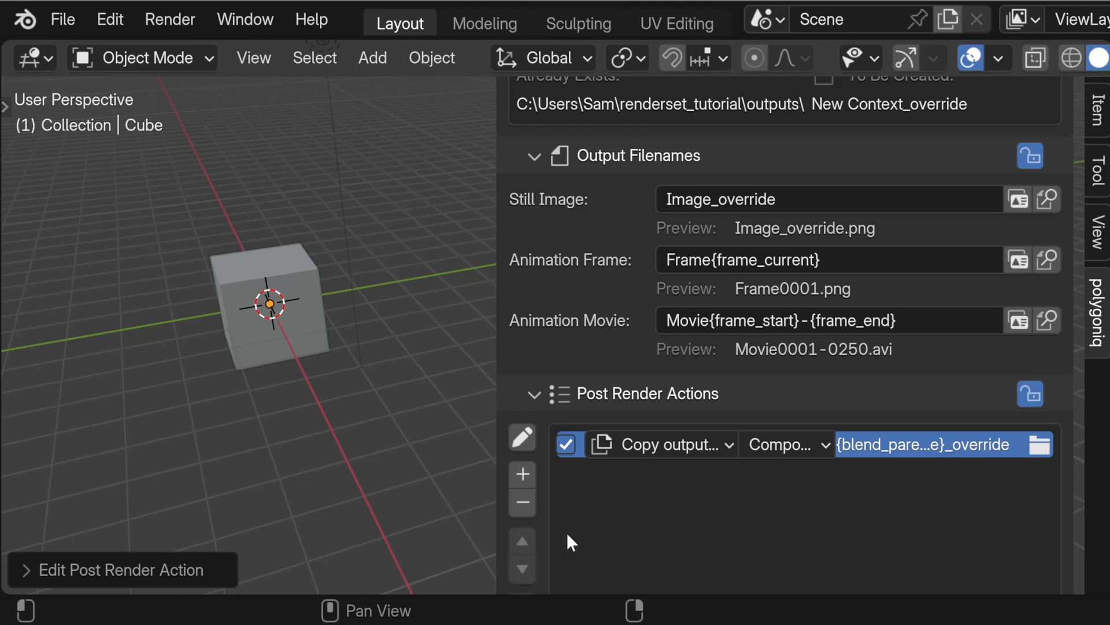
Step: Finish multi-editing and apply the reviewed override changes to New Context.001 and New Context.002 as well
scroll(568, 530, up, 15)
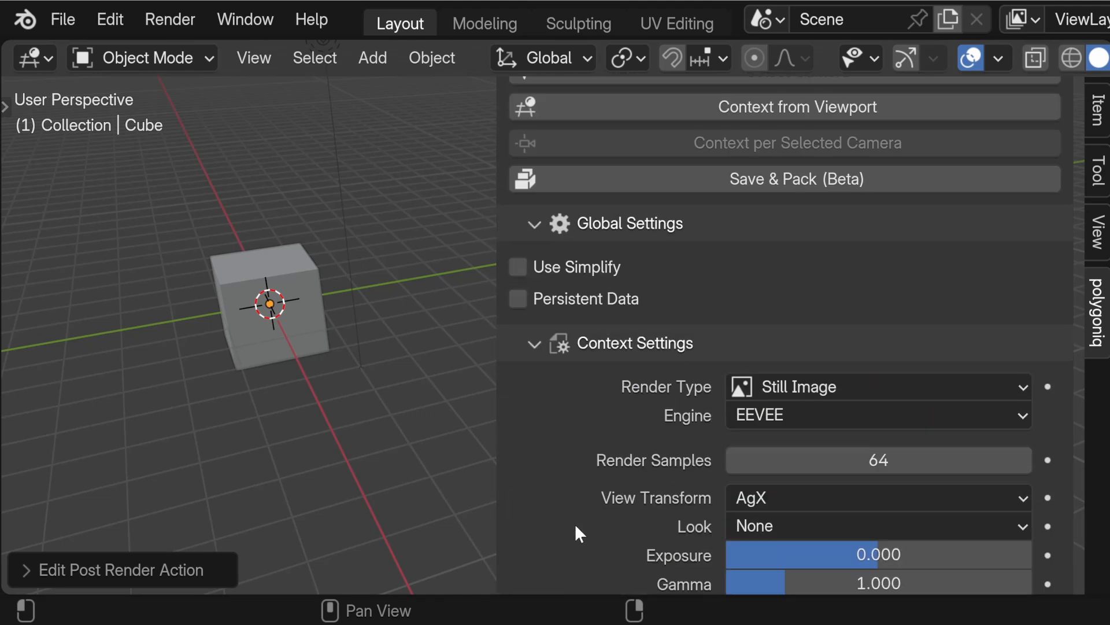
scroll(574, 523, up, 5)
click(518, 273)
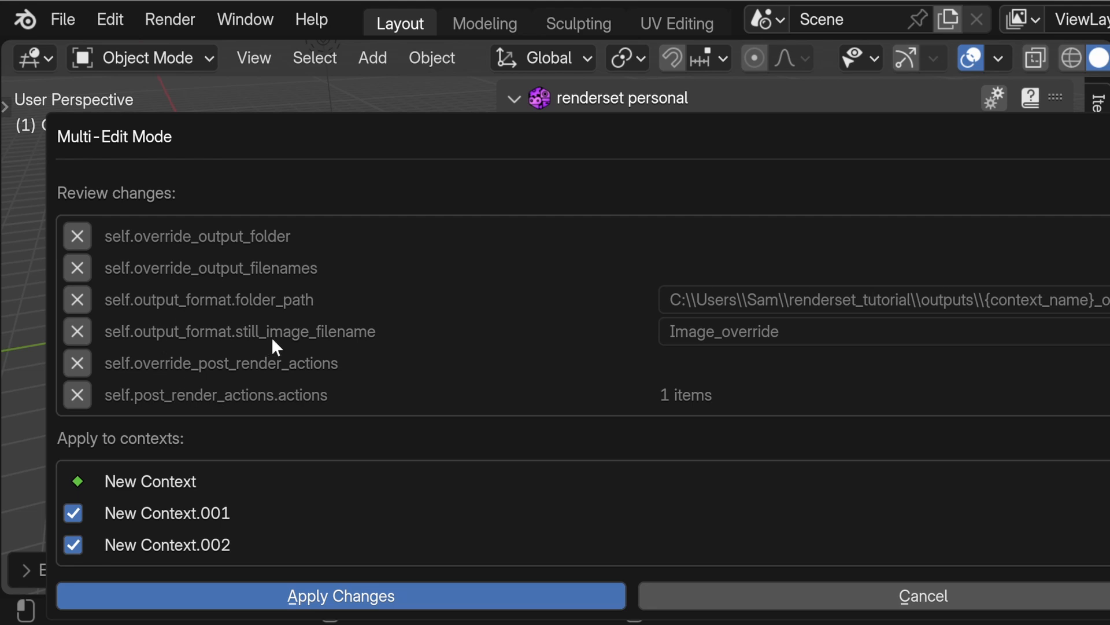
click(326, 585)
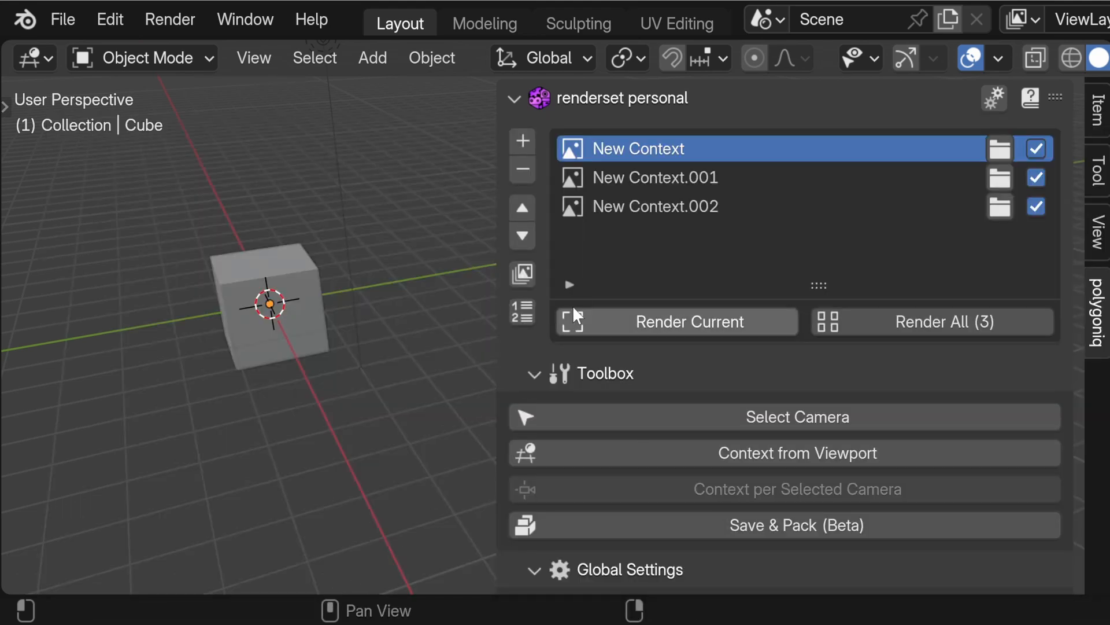
Step: Examine the output folder, filename and post render action overrides of New Context and New Context.001
scroll(613, 404, down, 10)
scroll(629, 432, down, 12)
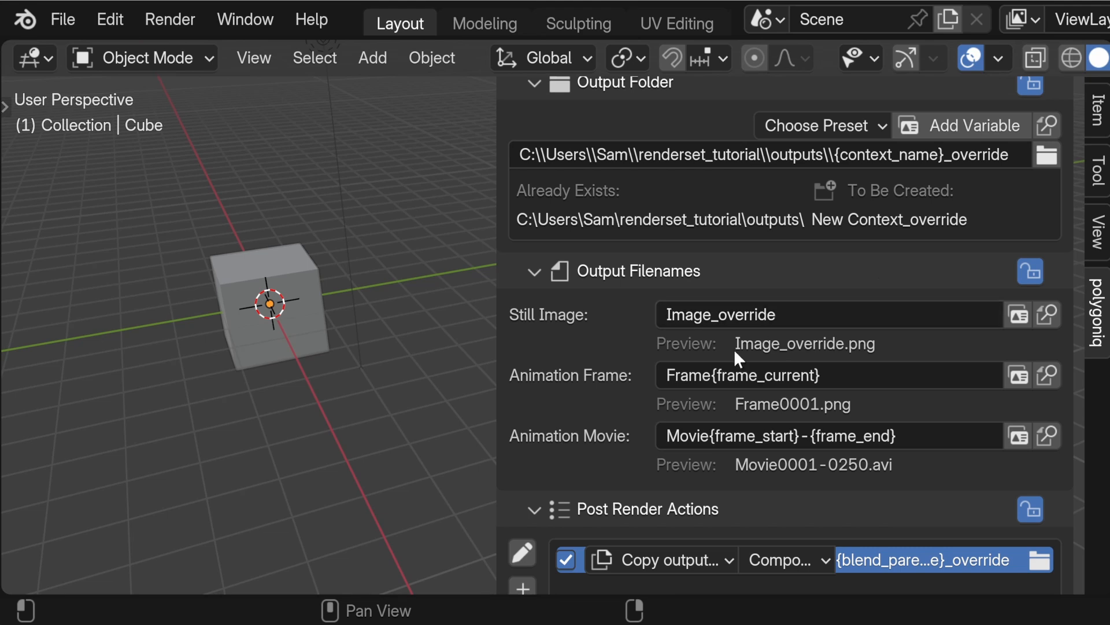
scroll(665, 370, down, 5)
click(522, 399)
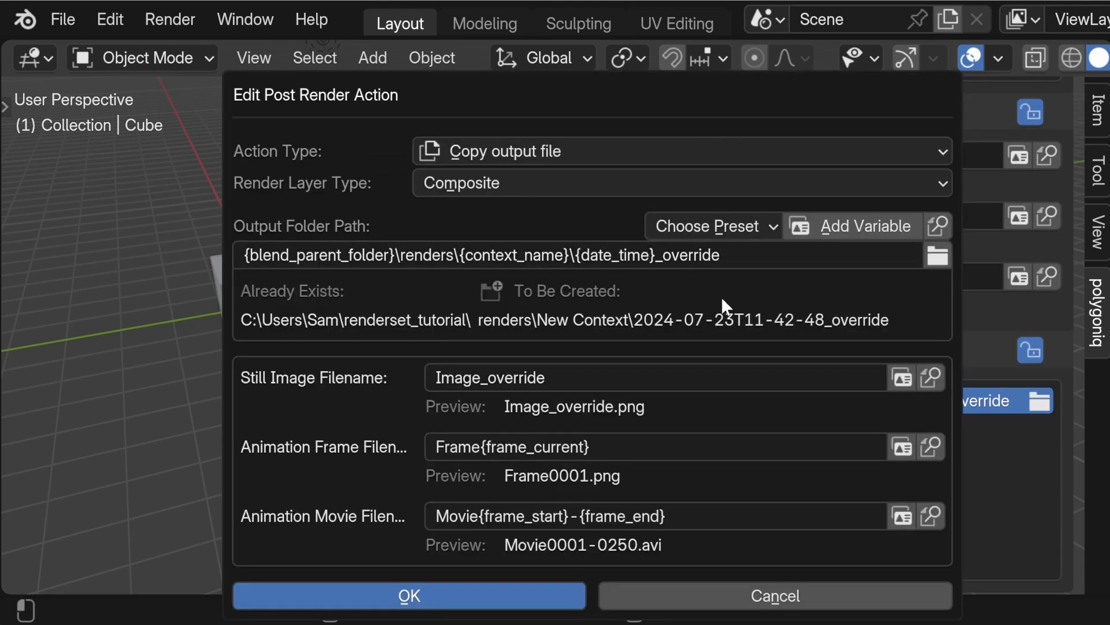
scroll(956, 444, up, 20)
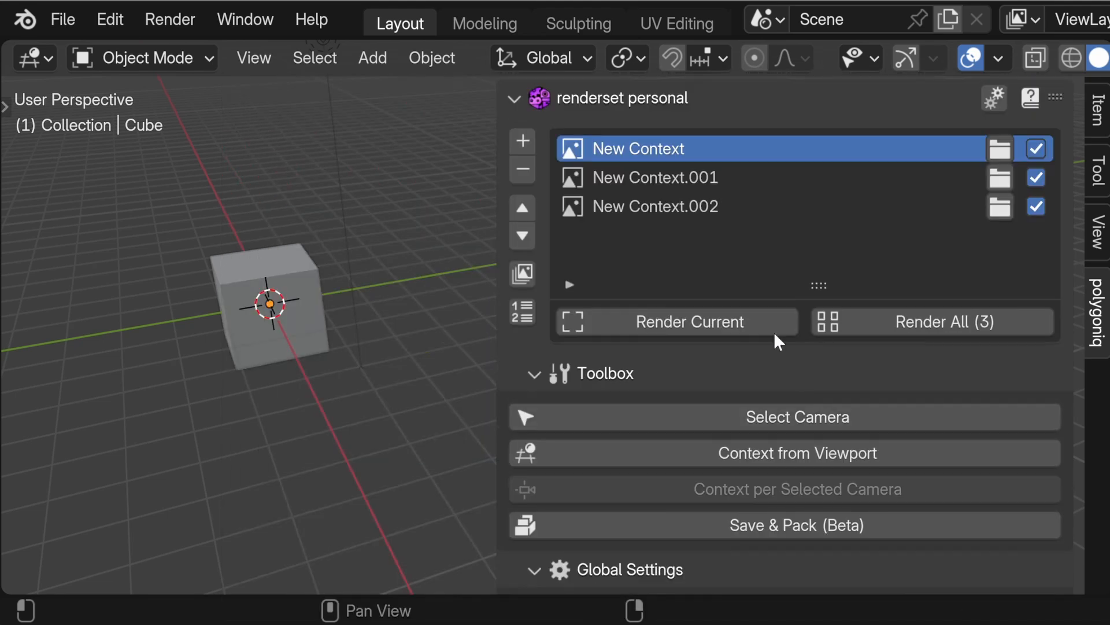
click(711, 179)
scroll(723, 342, down, 15)
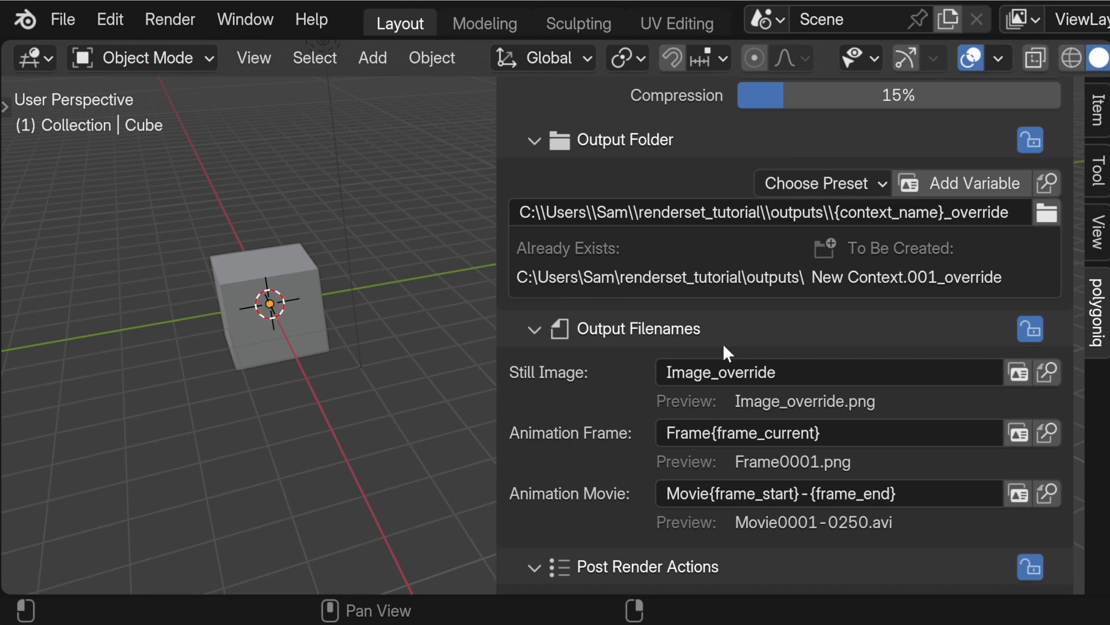
scroll(744, 383, down, 7)
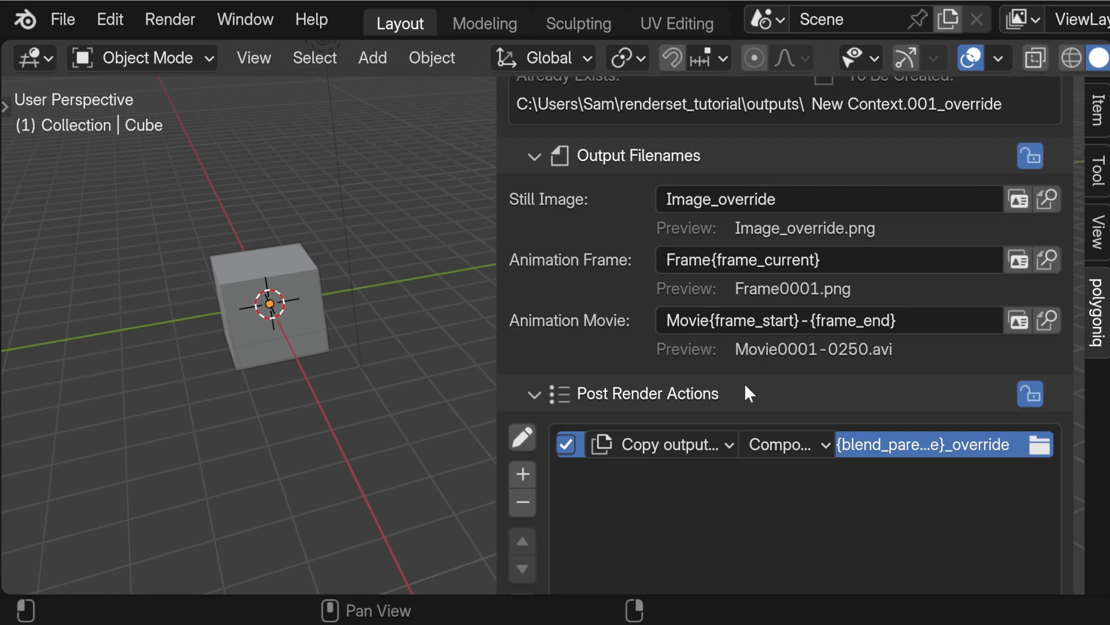
Step: Inspect the Copy output file action settings of New Context.001, and the output folder, filename and post render action overrides of New Context.002
click(523, 396)
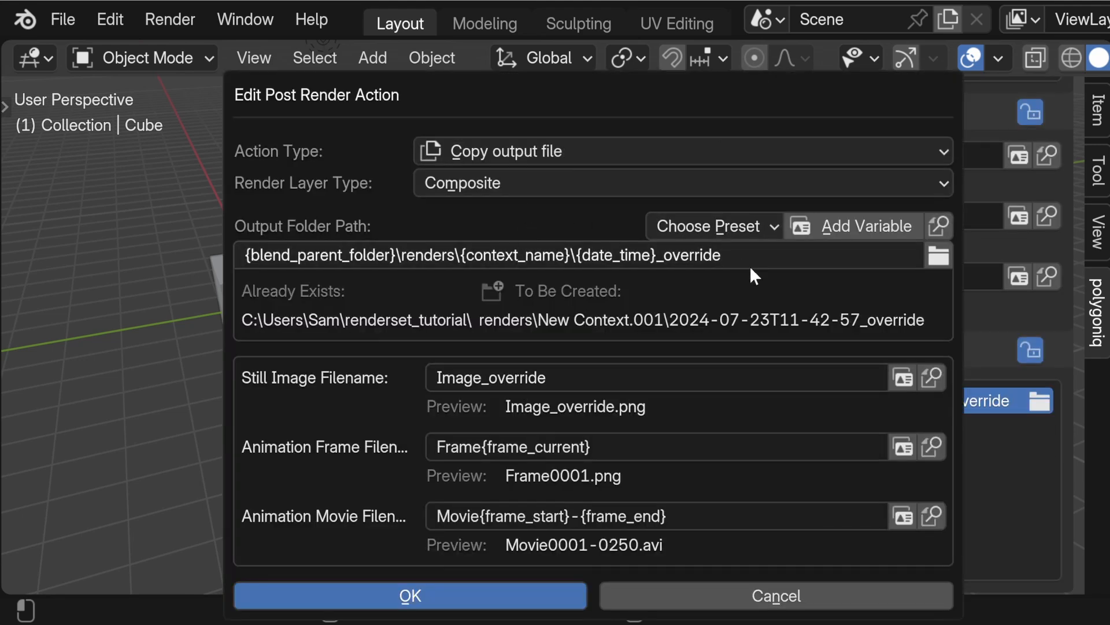
scroll(975, 473, up, 20)
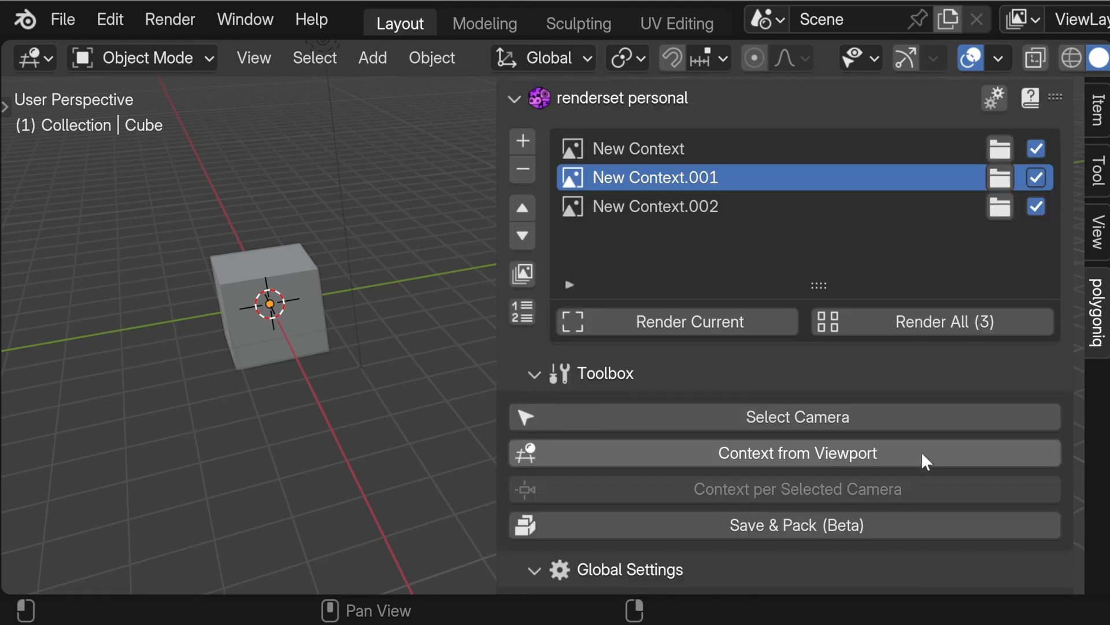
click(706, 214)
scroll(732, 328, down, 20)
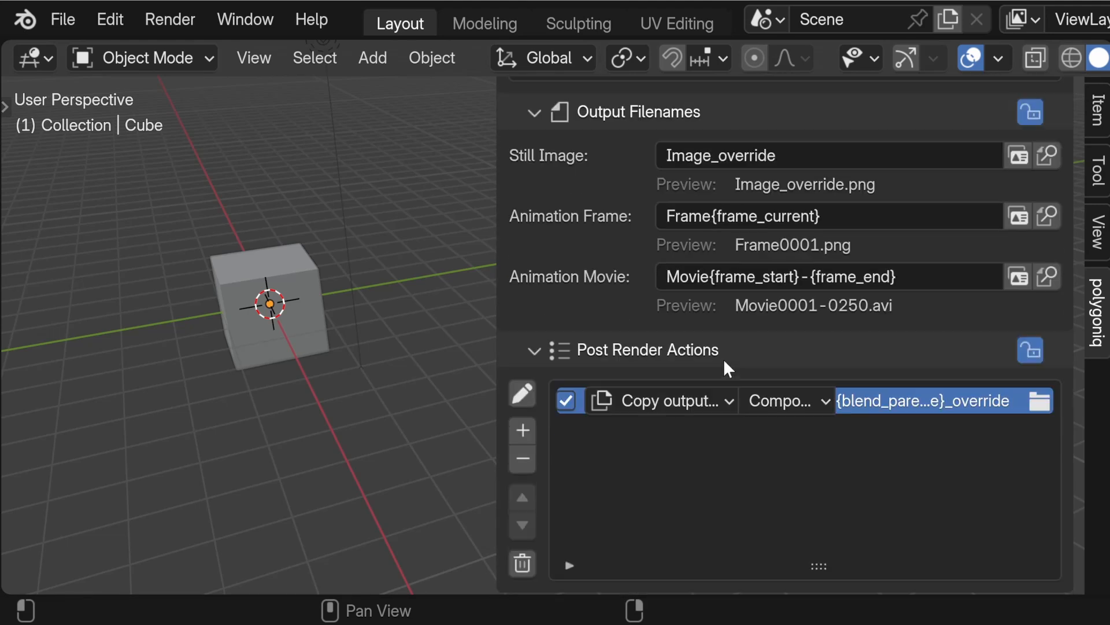
scroll(724, 359, up, 7)
scroll(813, 337, down, 10)
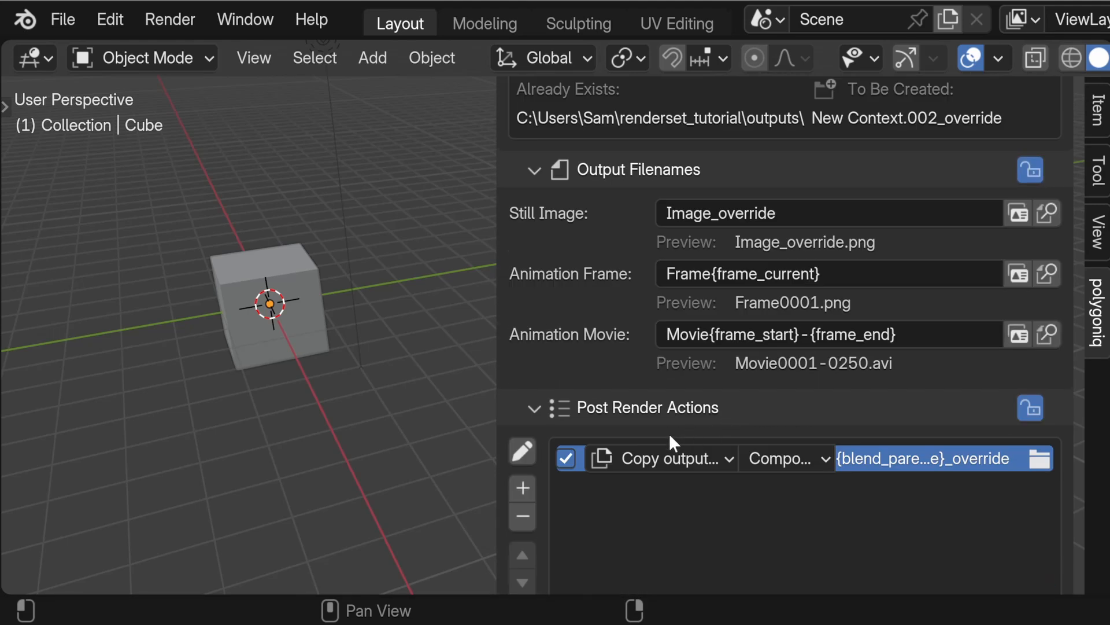
click(536, 454)
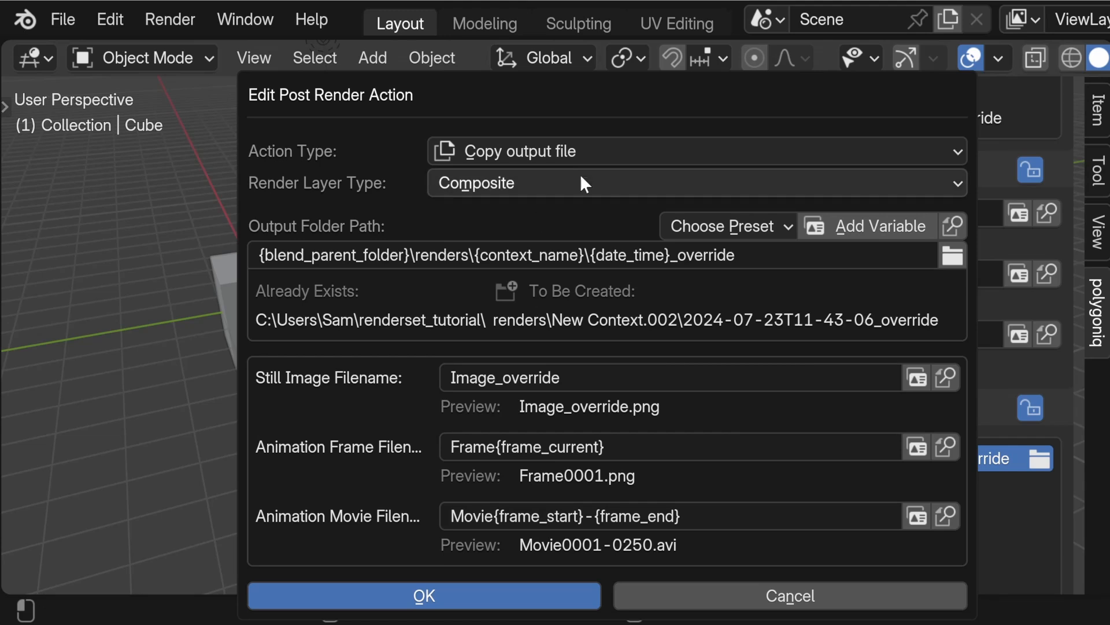
click(1011, 492)
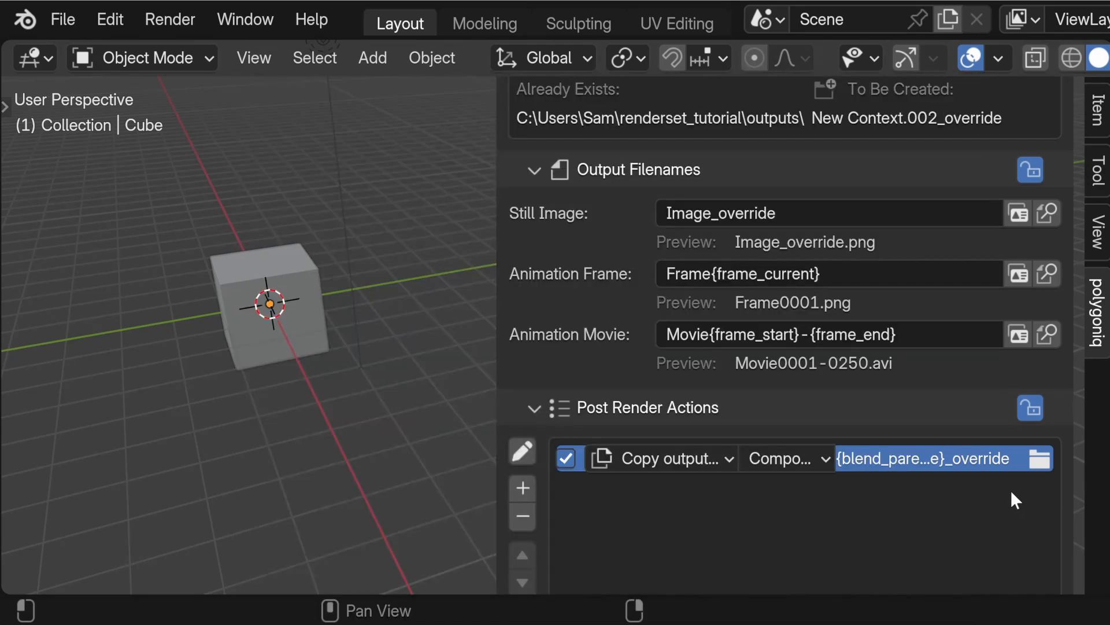